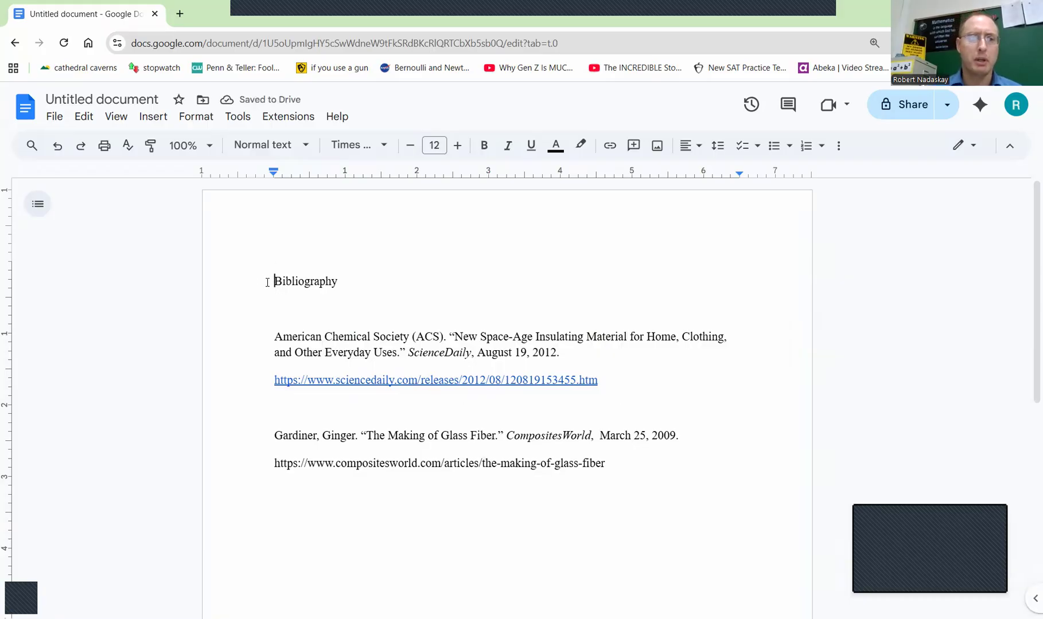
# Step: Center the "Bibliography" heading and check the whole document's margins in the page setup
pyautogui.click(697, 152)
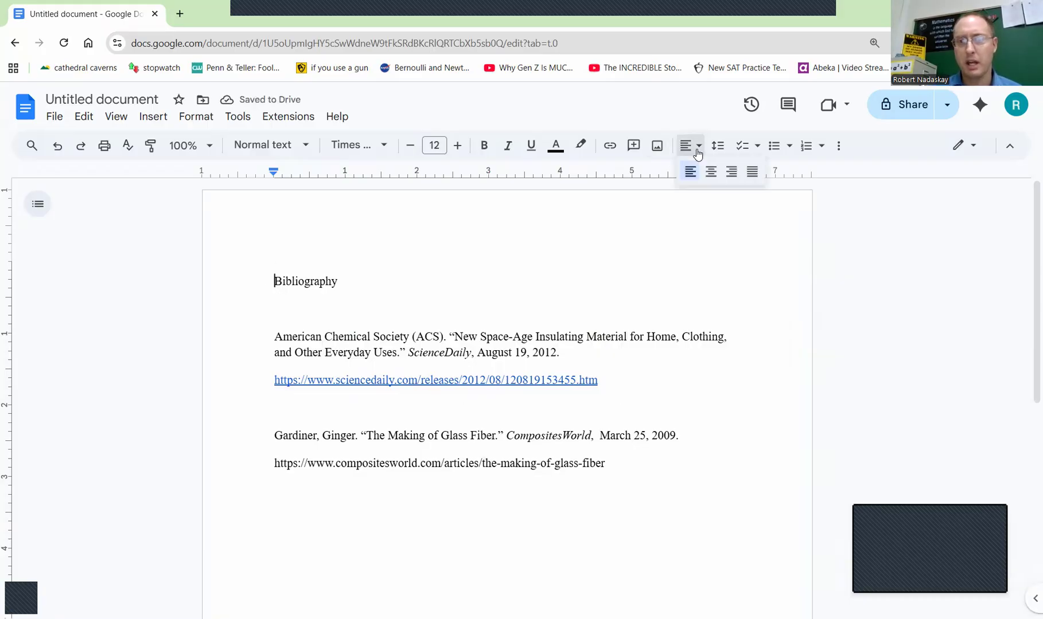
pyautogui.click(711, 172)
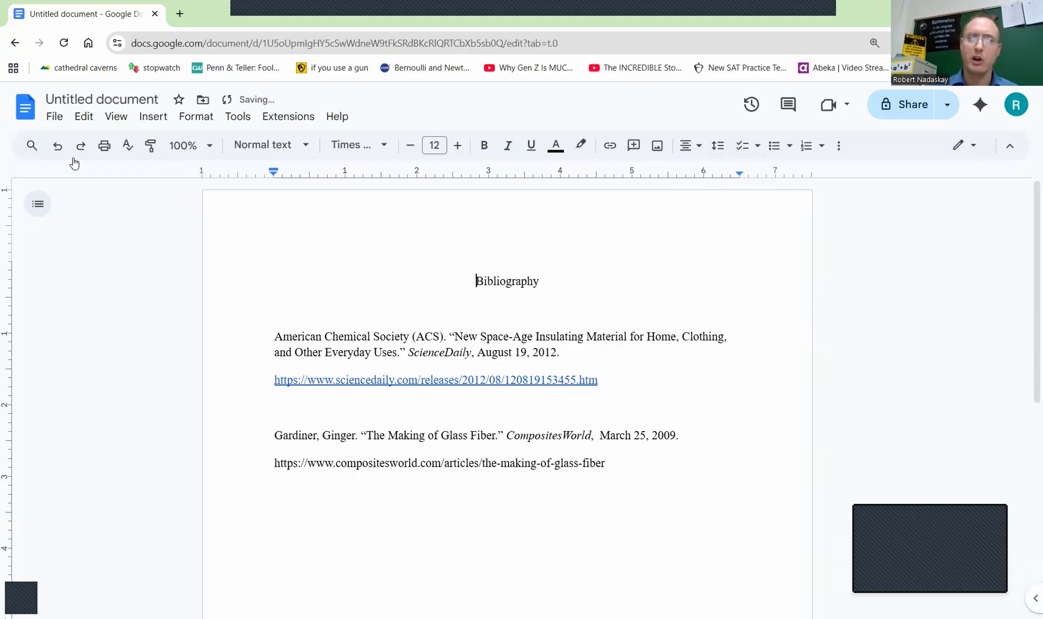
pyautogui.click(55, 118)
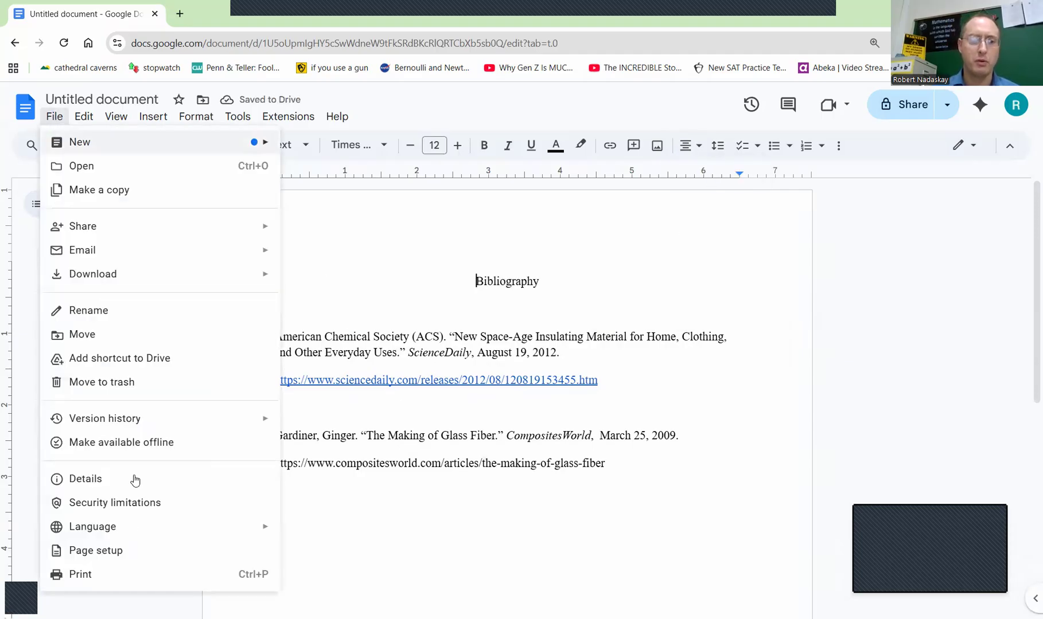
pyautogui.click(127, 552)
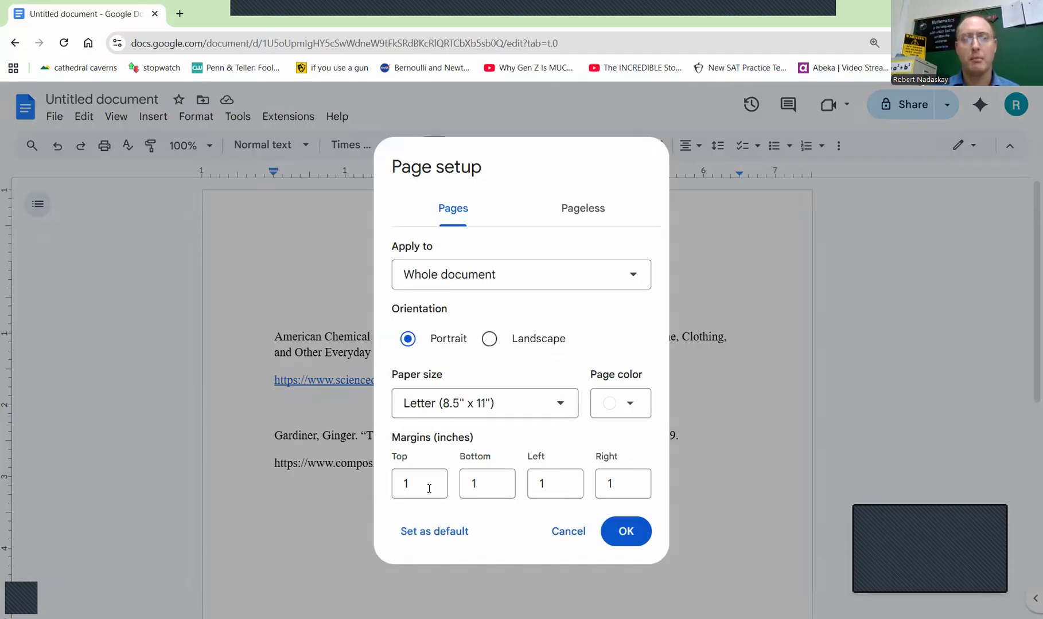
pyautogui.click(626, 532)
# Step: Set the entire document to single line spacing and remove the space after paragraphs
pyautogui.click(264, 283)
pyautogui.hotkey('ctrl', 'a')
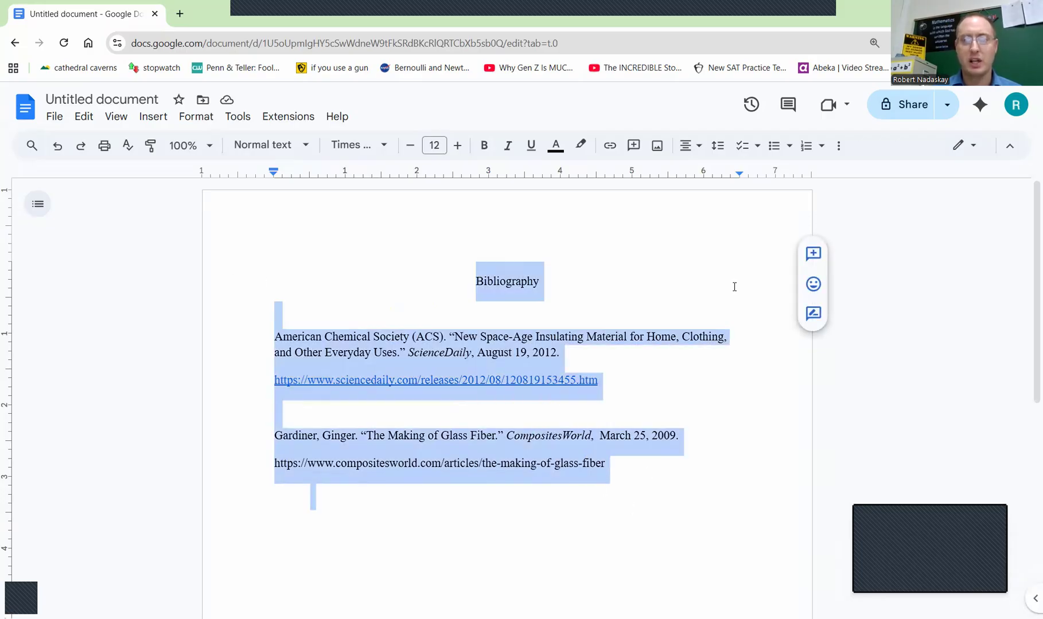
pyautogui.click(717, 145)
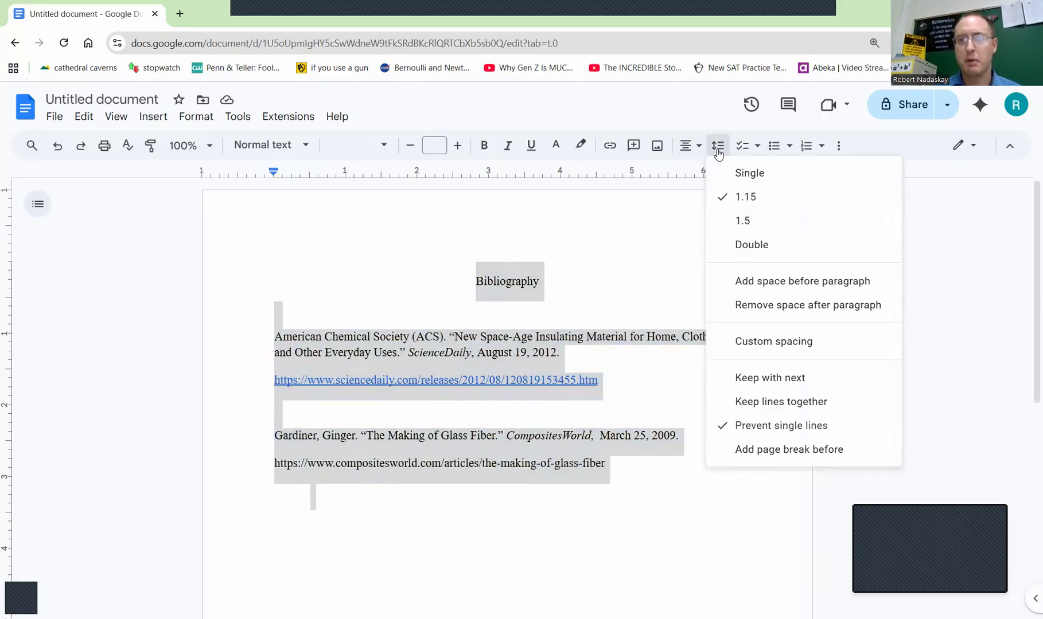
pyautogui.click(743, 180)
pyautogui.click(720, 149)
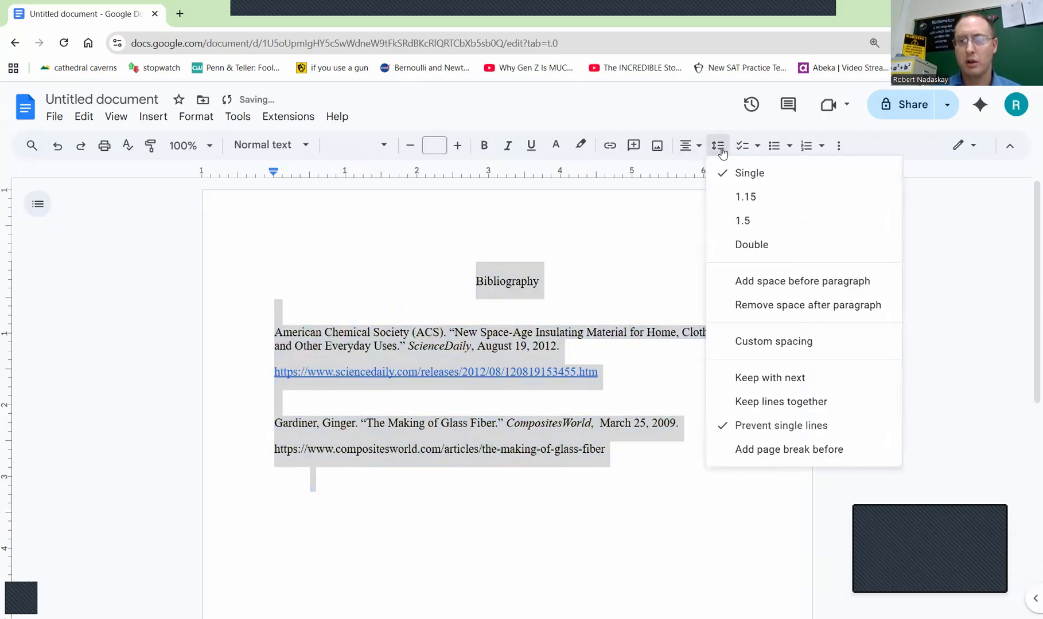
pyautogui.click(789, 315)
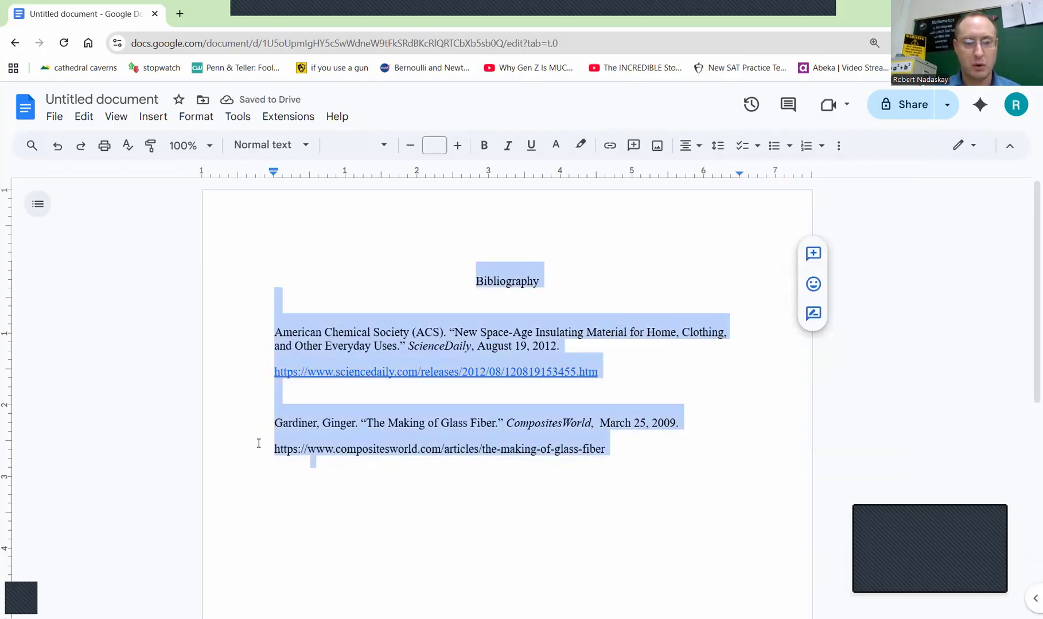
# Step: Remove the space before the "The Making of Glass Fiber" citation and before its URL line
pyautogui.moveTo(235, 421); pyautogui.dragTo(703, 406)
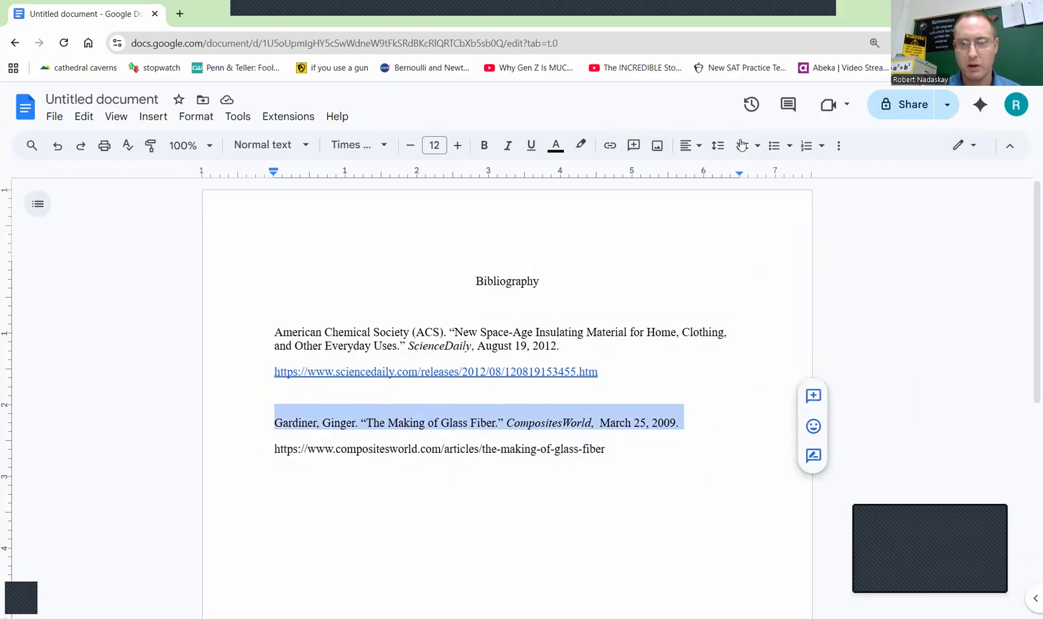
pyautogui.click(717, 145)
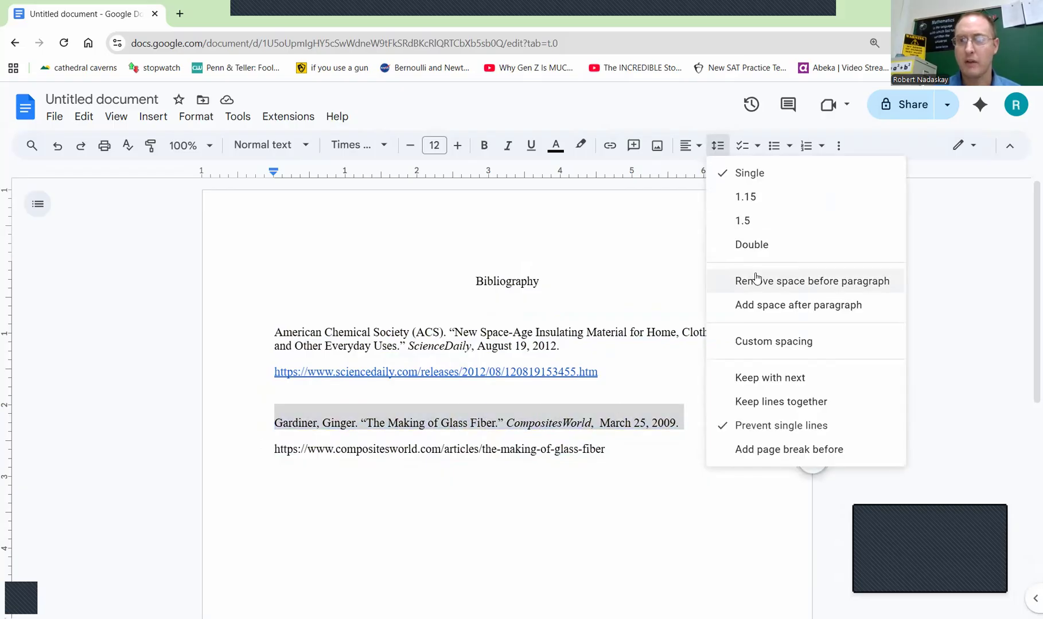
pyautogui.click(756, 280)
pyautogui.moveTo(275, 437); pyautogui.dragTo(651, 425)
pyautogui.click(717, 146)
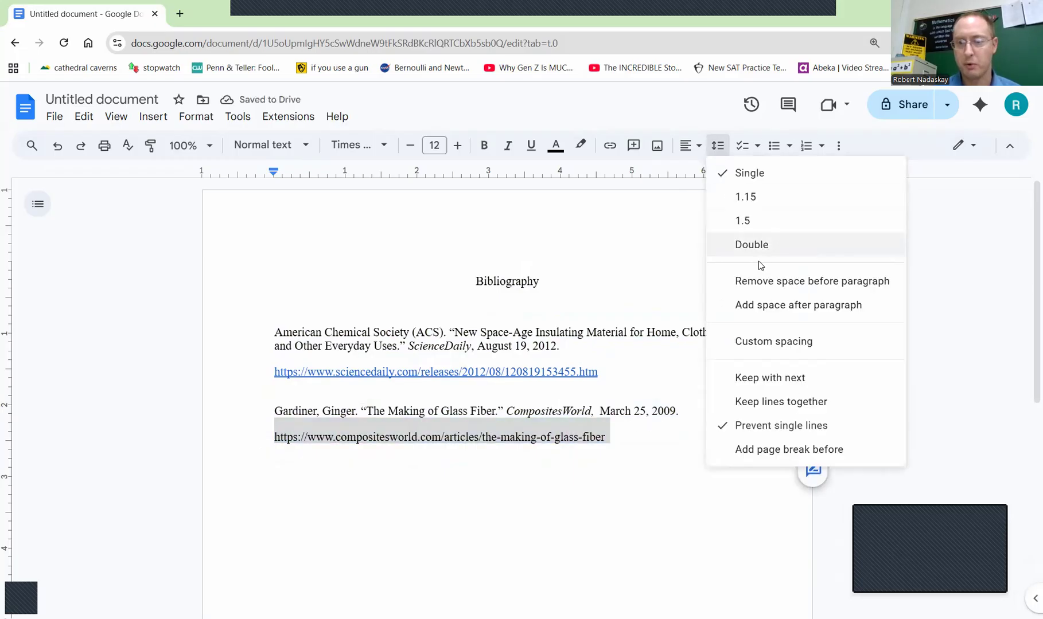
pyautogui.click(756, 281)
pyautogui.click(311, 394)
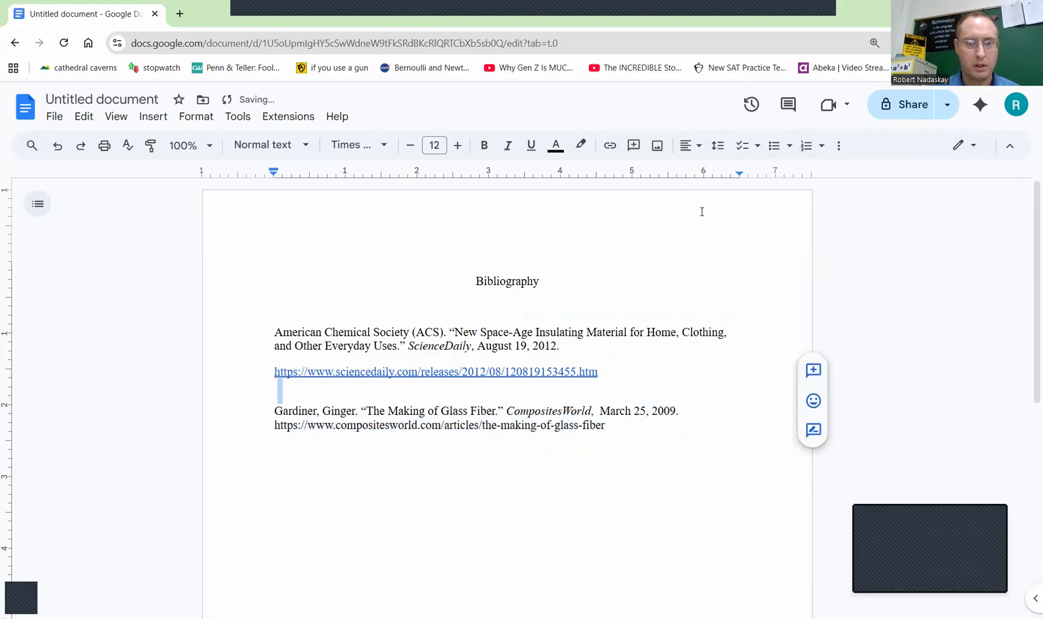
pyautogui.moveTo(274, 328); pyautogui.dragTo(630, 427)
pyautogui.click(718, 146)
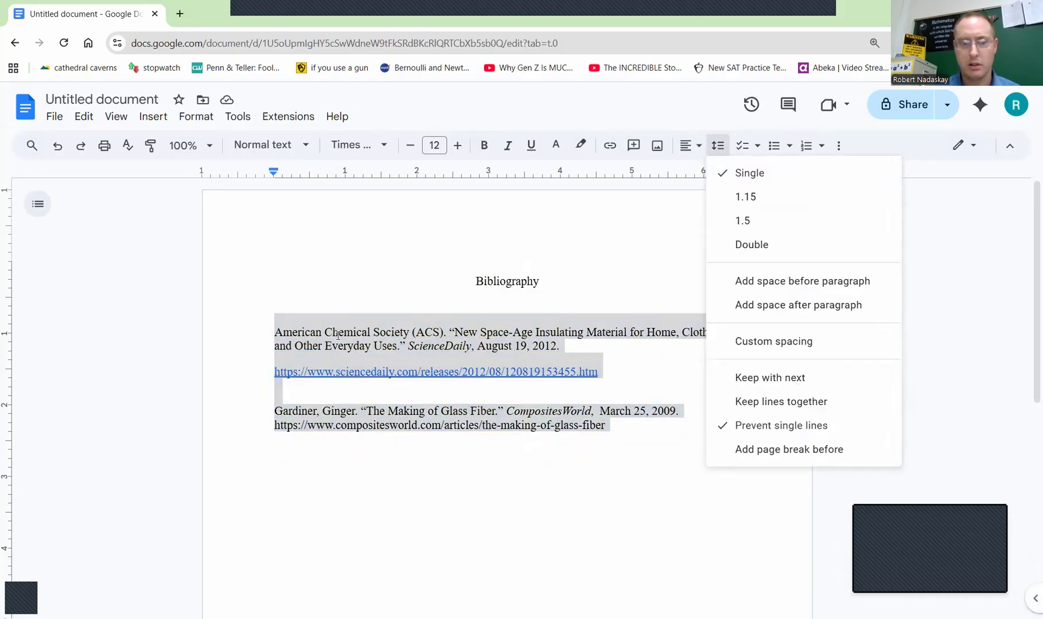
pyautogui.click(264, 329)
pyautogui.click(263, 328)
# Step: Remove the space before the American Chemical Society citation, its URL line and the blank line between the two entries
pyautogui.moveTo(275, 330); pyautogui.dragTo(603, 373)
pyautogui.click(722, 148)
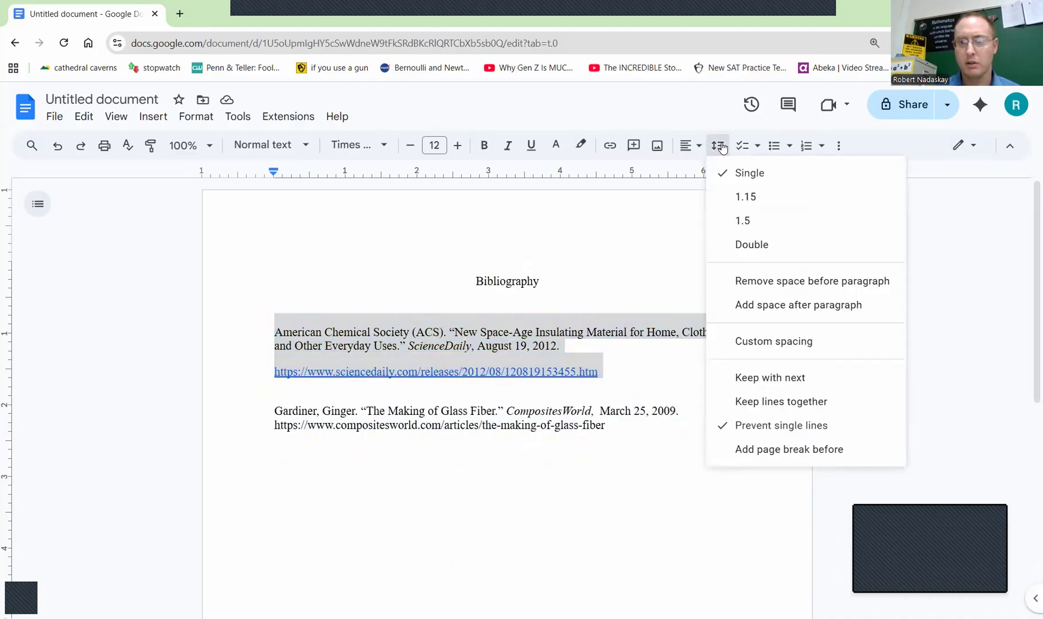
pyautogui.click(769, 282)
pyautogui.doubleClick(277, 371)
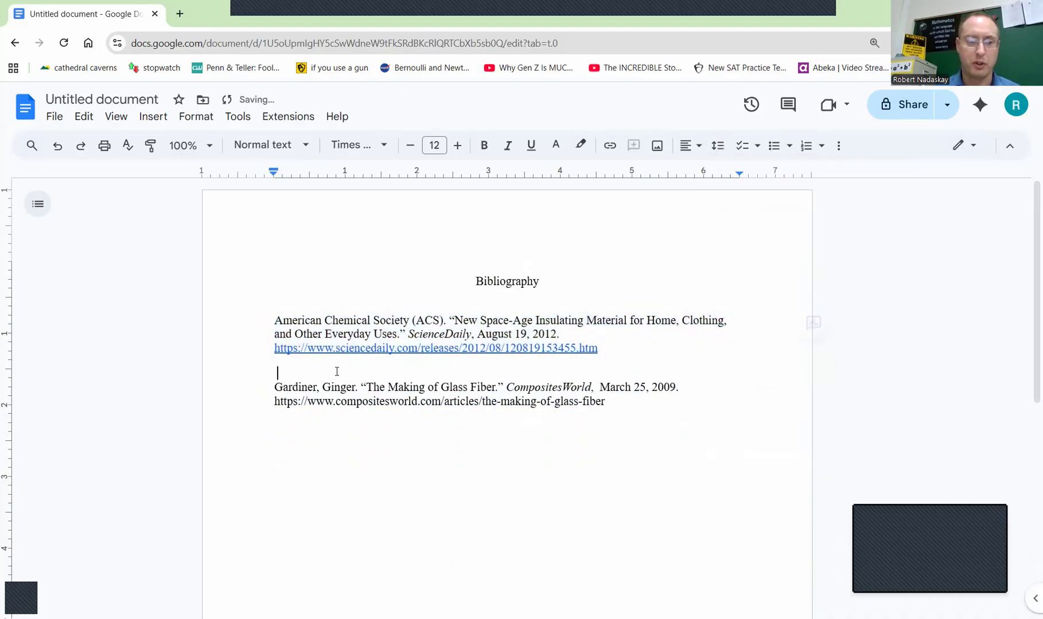
pyautogui.click(717, 148)
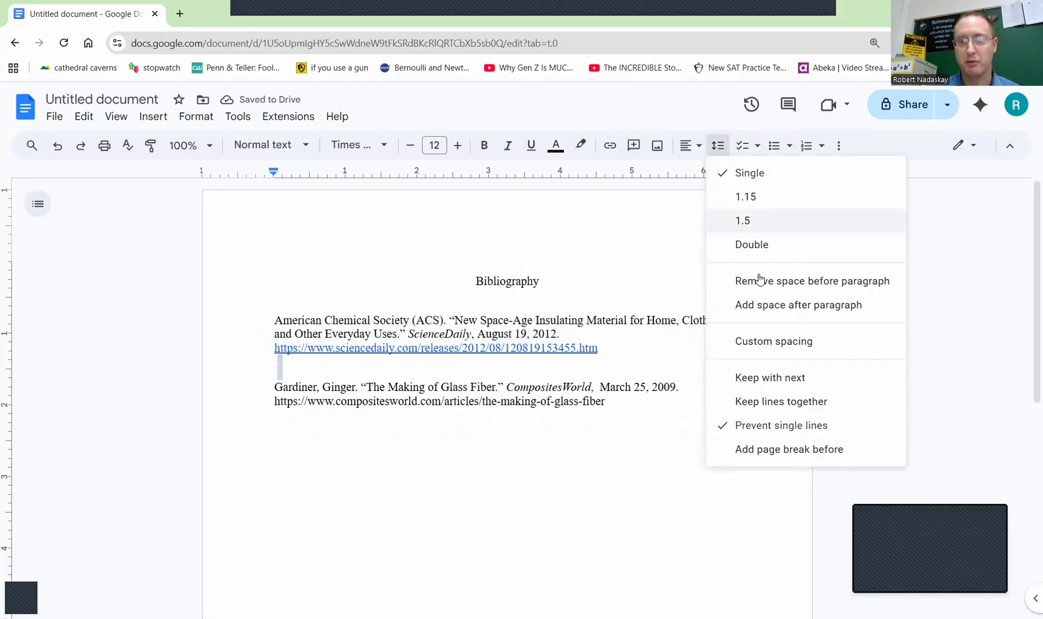
pyautogui.click(768, 282)
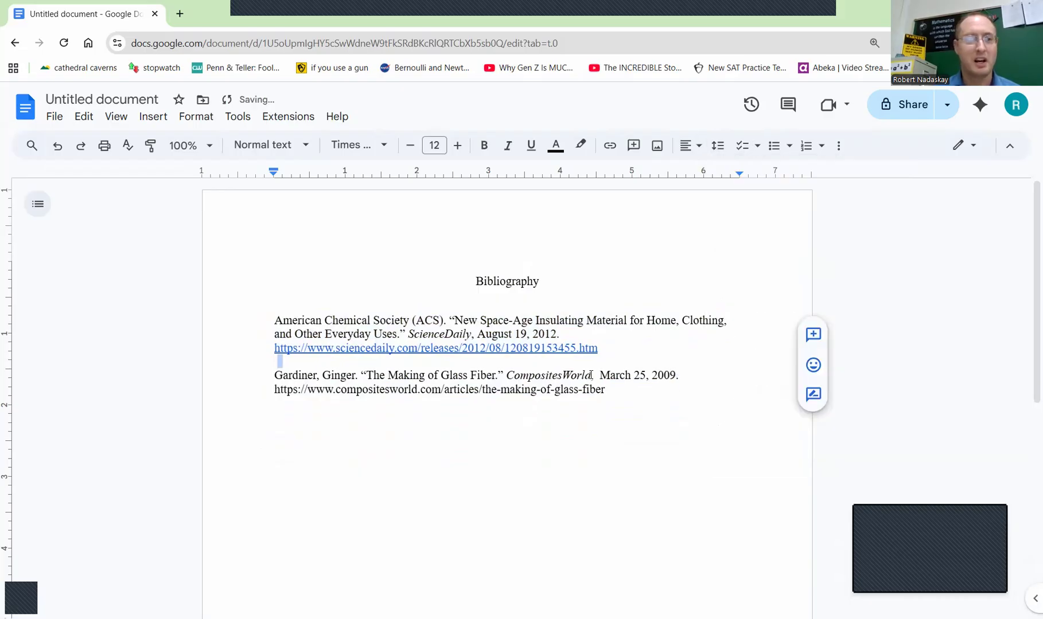
# Step: Insert a blank line between the American Chemical Society citation and its ScienceDaily URL
pyautogui.click(367, 362)
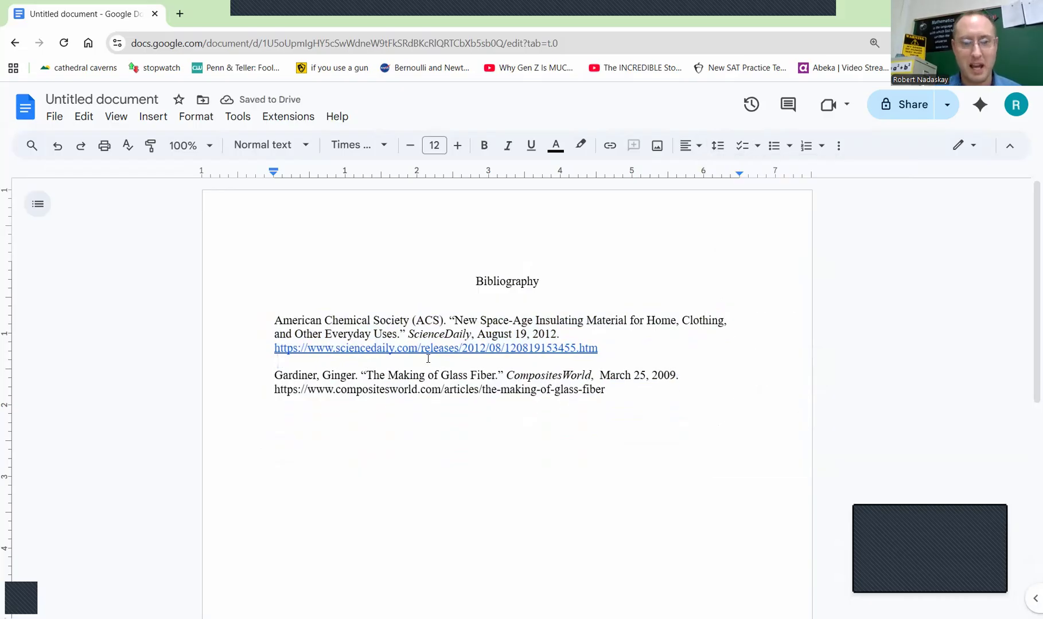
pyautogui.click(572, 333)
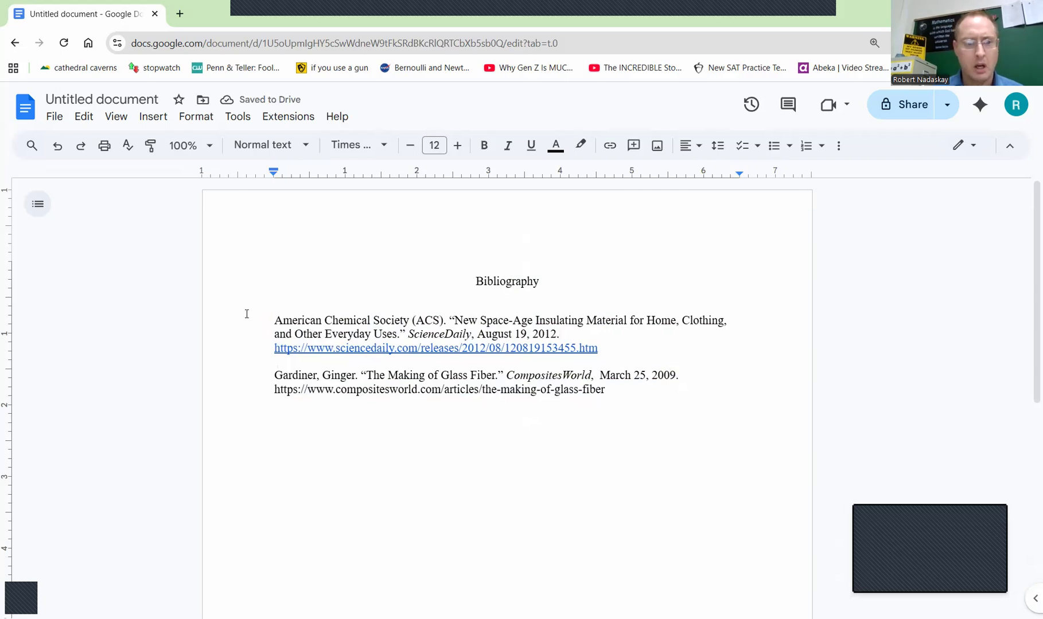
pyautogui.moveTo(235, 323); pyautogui.dragTo(570, 339)
pyautogui.click(580, 331)
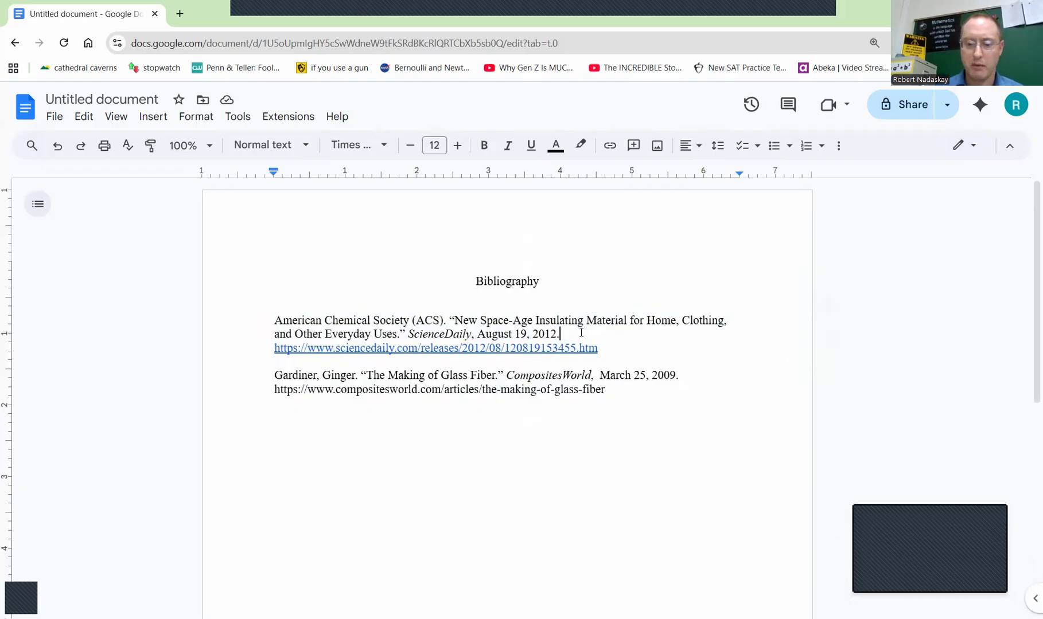
pyautogui.press('Return')
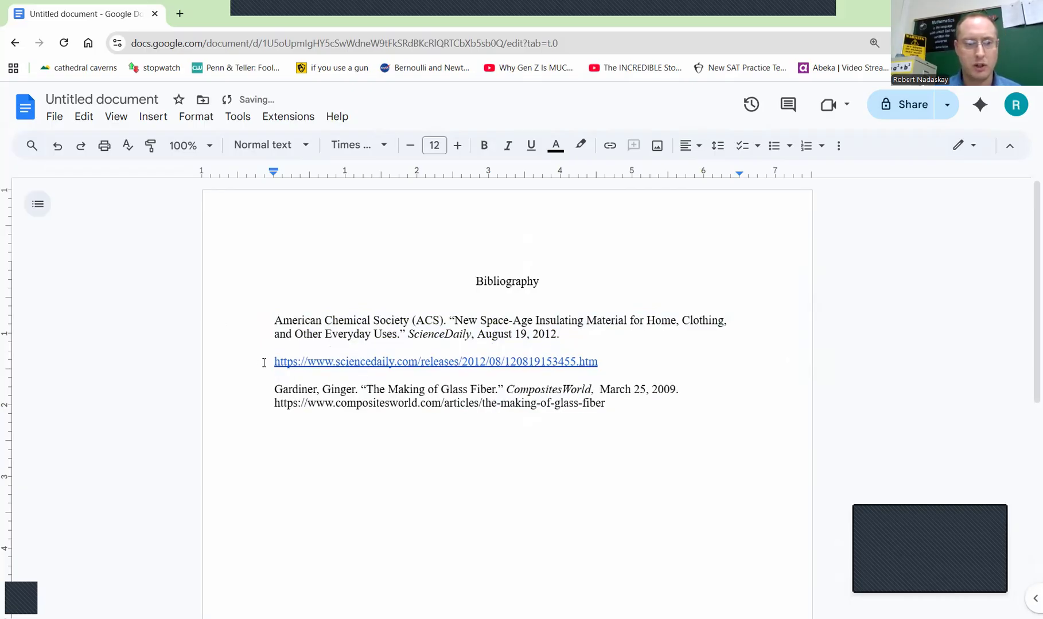
pyautogui.tripleClick(410, 367)
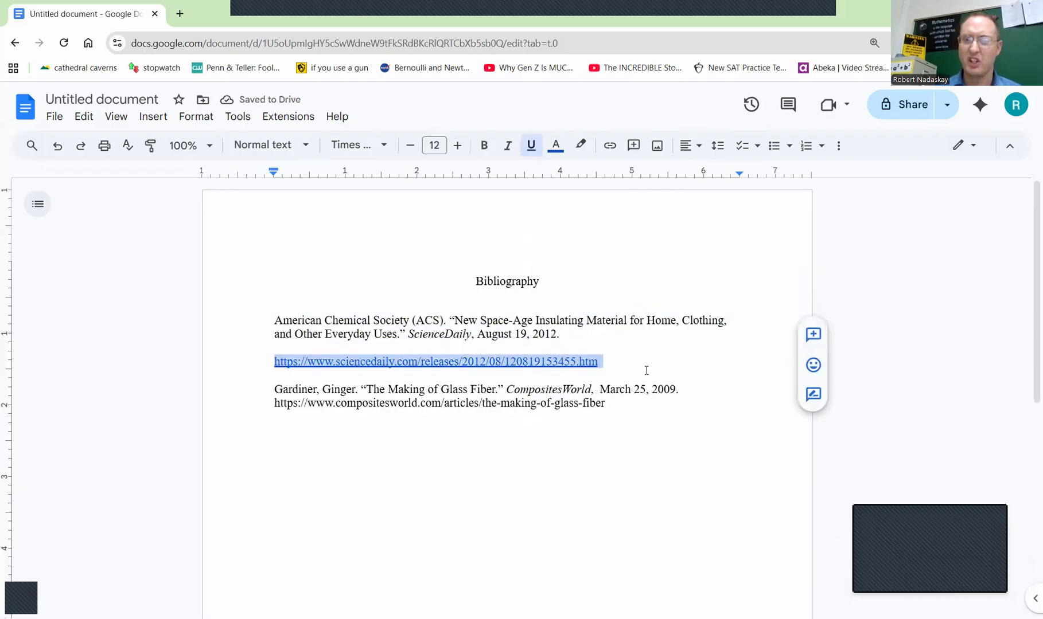
pyautogui.moveTo(607, 404); pyautogui.dragTo(597, 367)
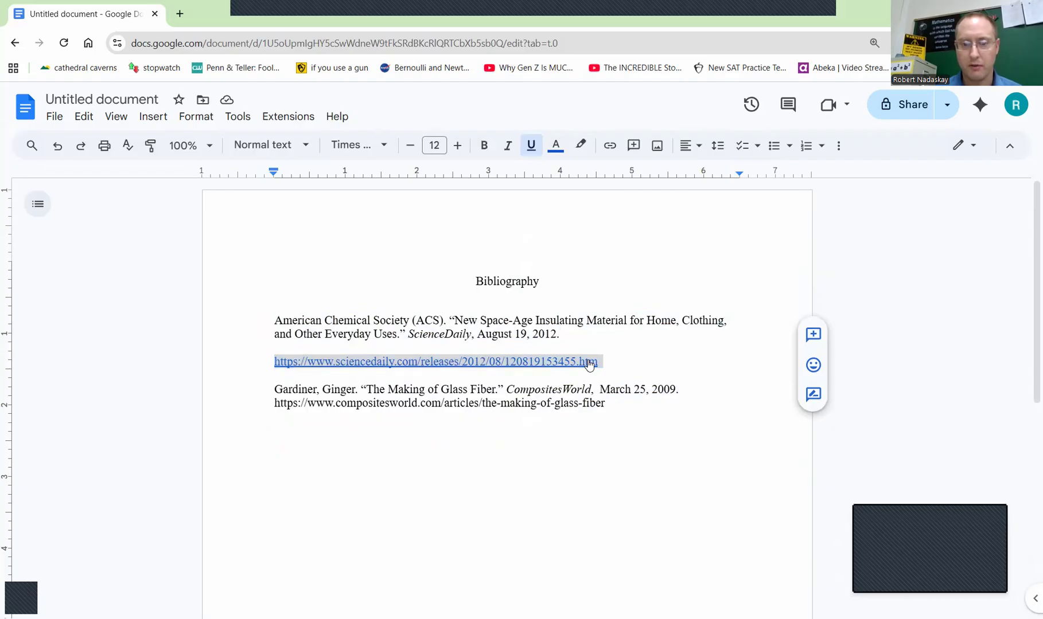
pyautogui.rightClick(589, 361)
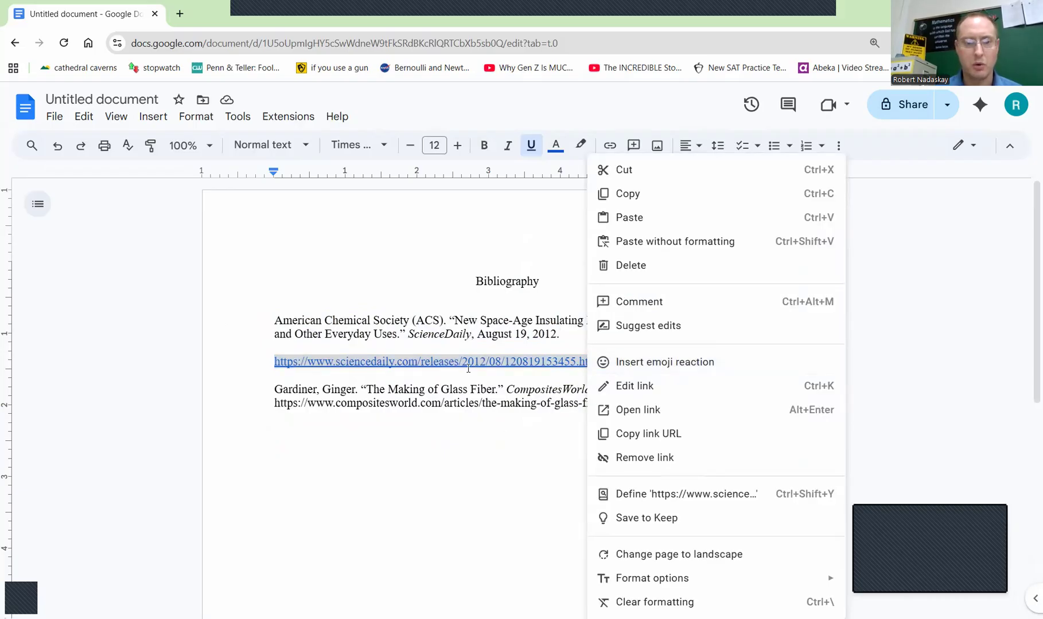
pyautogui.click(440, 360)
pyautogui.click(444, 387)
pyautogui.click(631, 435)
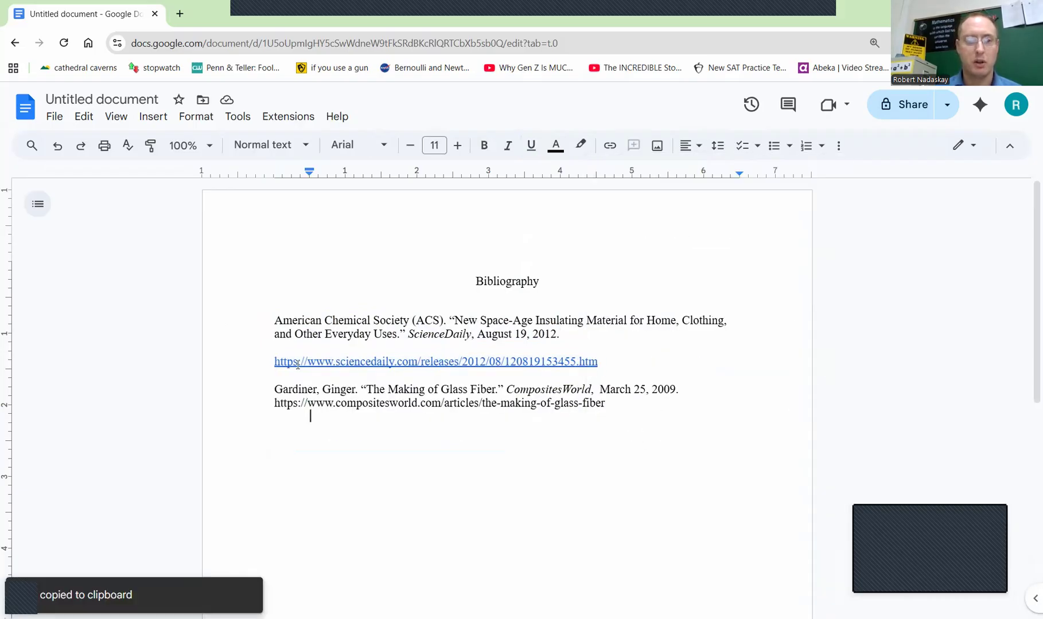
# Step: Remove the hyperlink from the ScienceDaily URL so that it is plain text
pyautogui.moveTo(292, 363); pyautogui.dragTo(566, 362)
pyautogui.rightClick(567, 362)
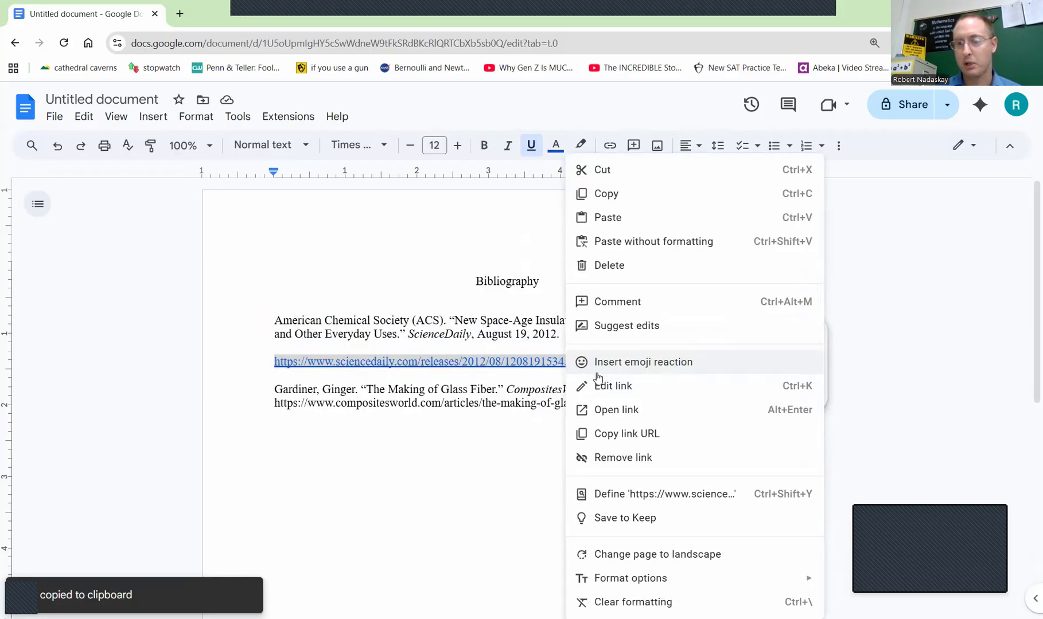
pyautogui.click(651, 457)
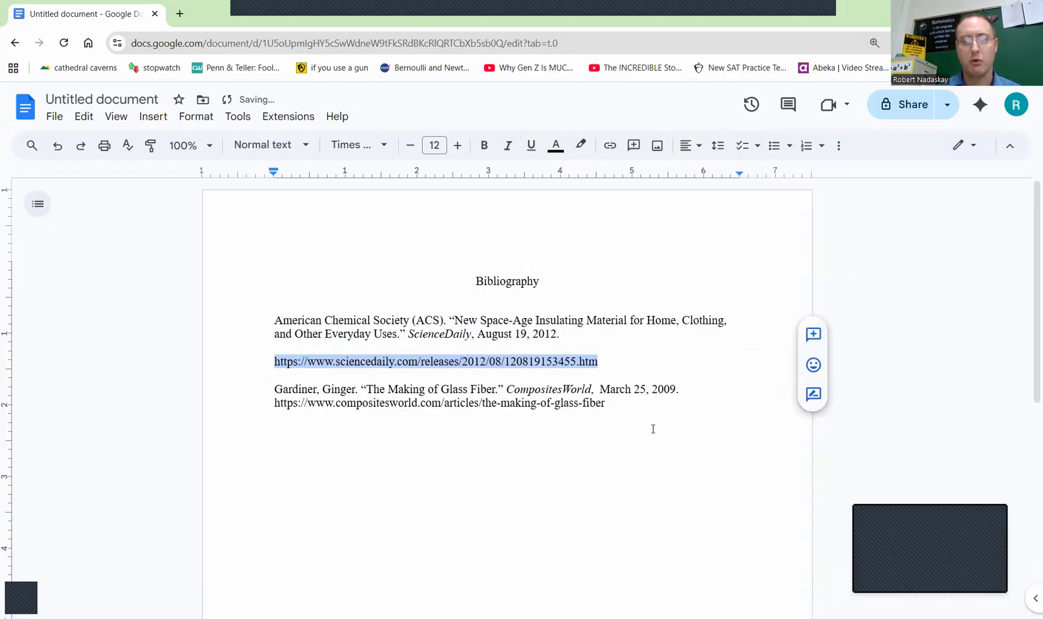
pyautogui.click(664, 409)
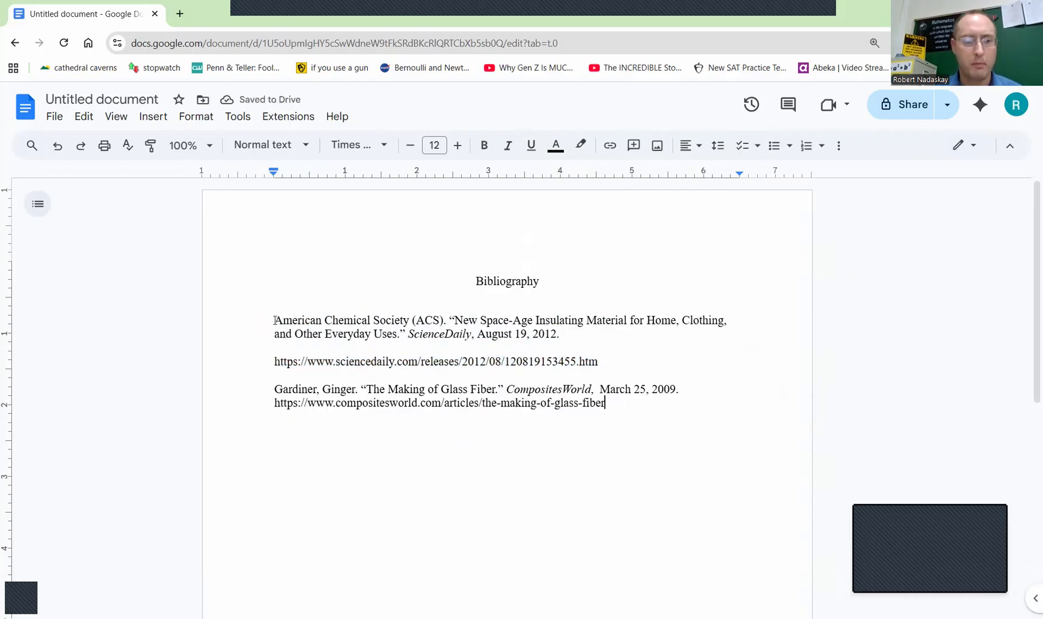
# Step: Apply a 0.5-inch hanging indent with a left indentation of 0 to both citations and their URL lines
pyautogui.moveTo(356, 332); pyautogui.dragTo(621, 409)
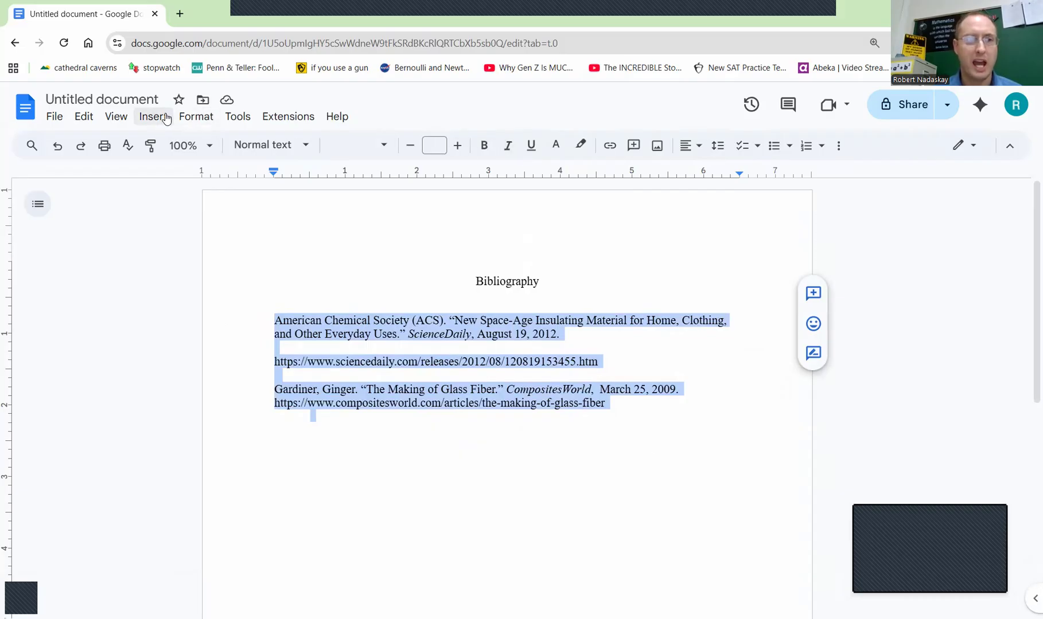
pyautogui.click(192, 117)
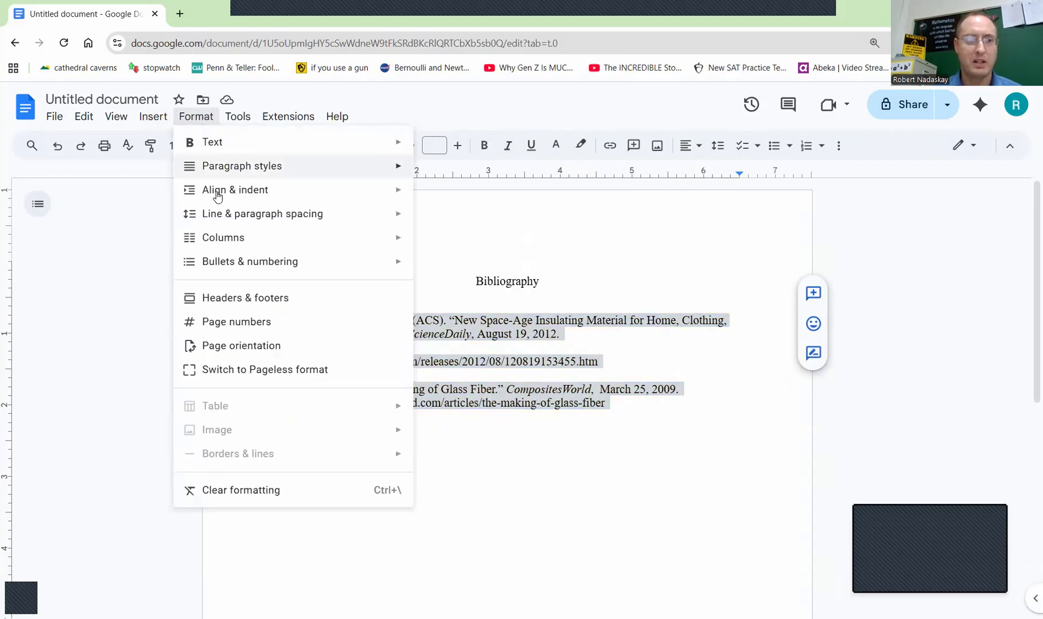
pyautogui.moveTo(224, 196)
pyautogui.click(495, 351)
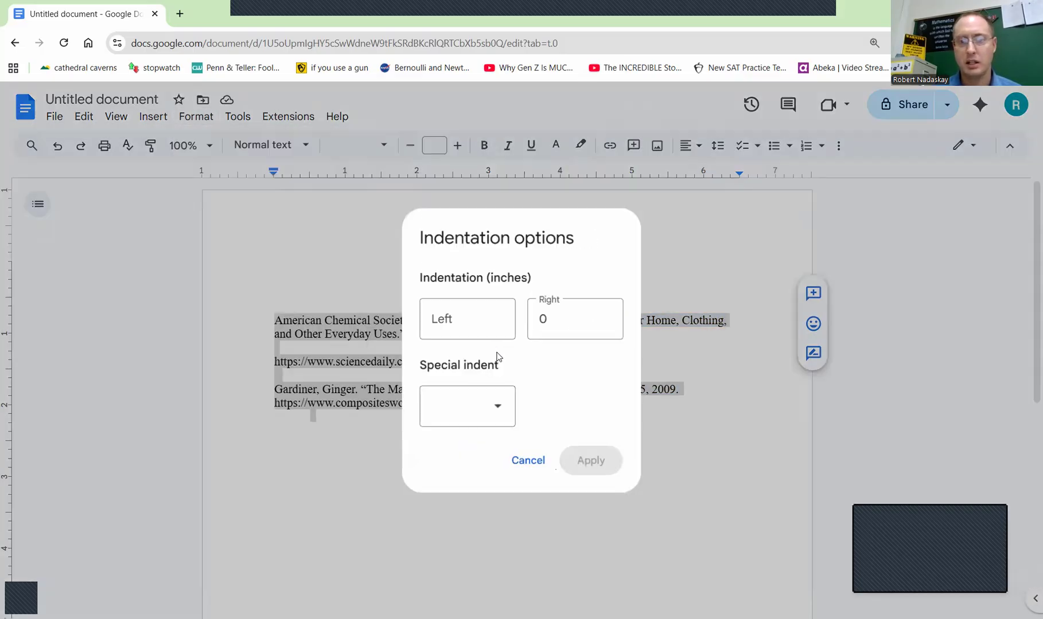
pyautogui.click(480, 404)
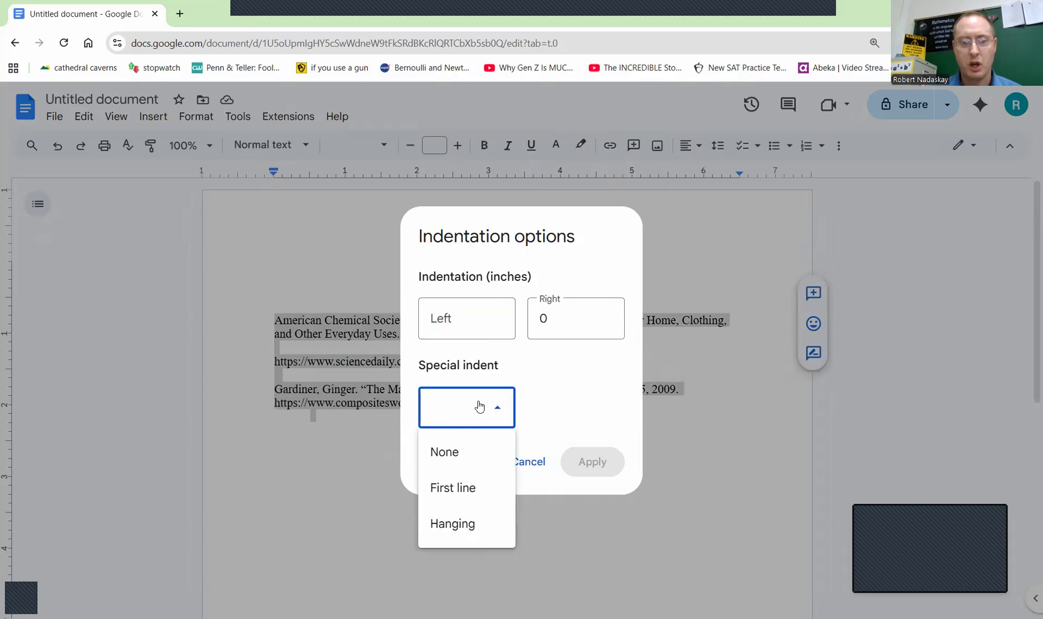
pyautogui.click(448, 525)
pyautogui.click(551, 409)
pyautogui.write('.5')
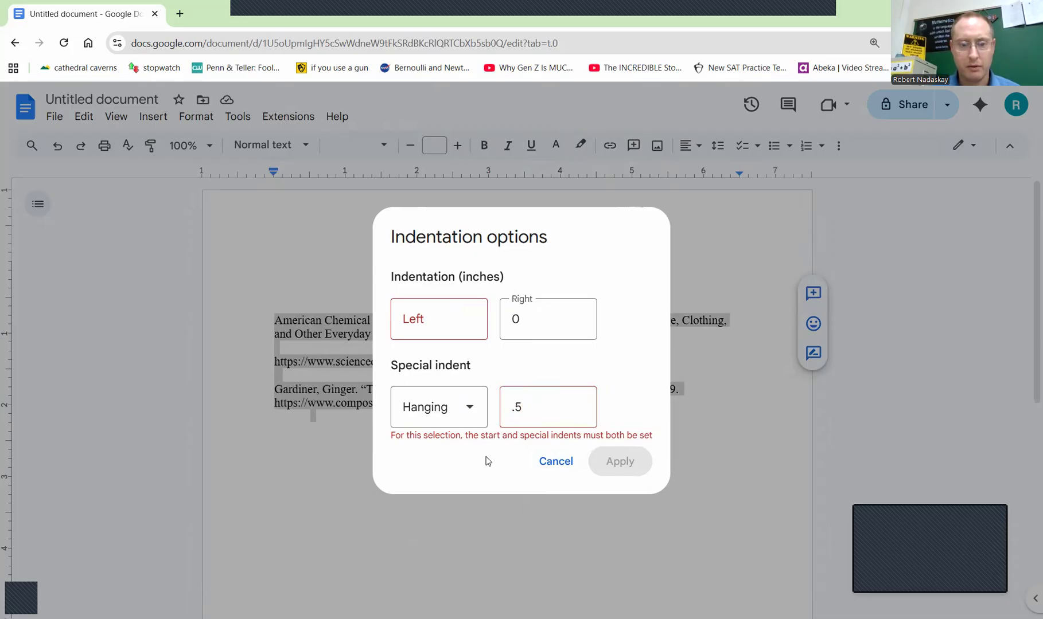
pyautogui.click(452, 314)
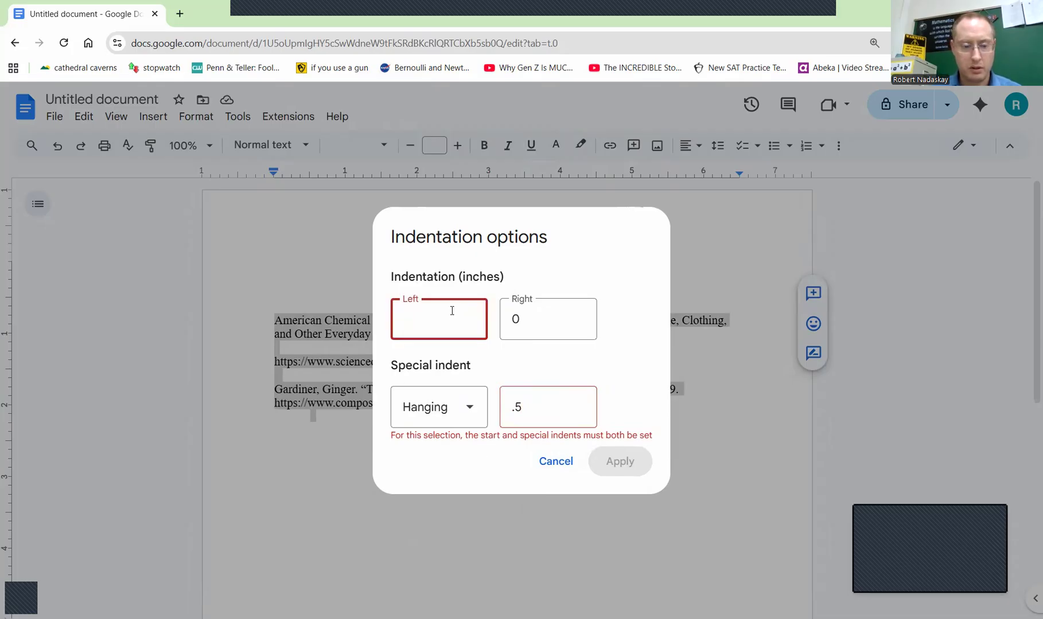
pyautogui.write('0')
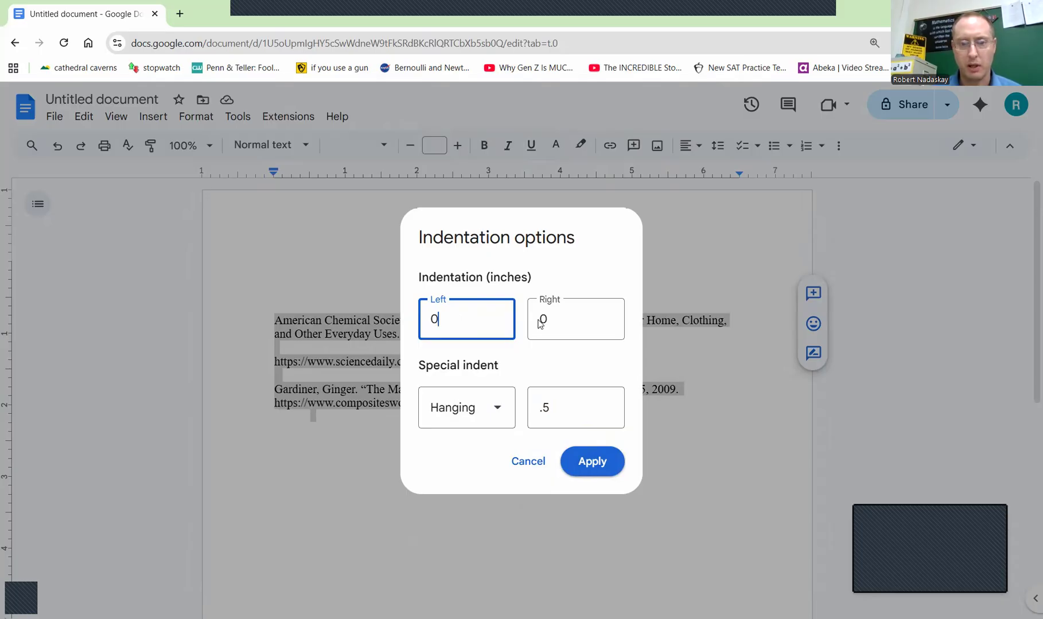
pyautogui.click(601, 463)
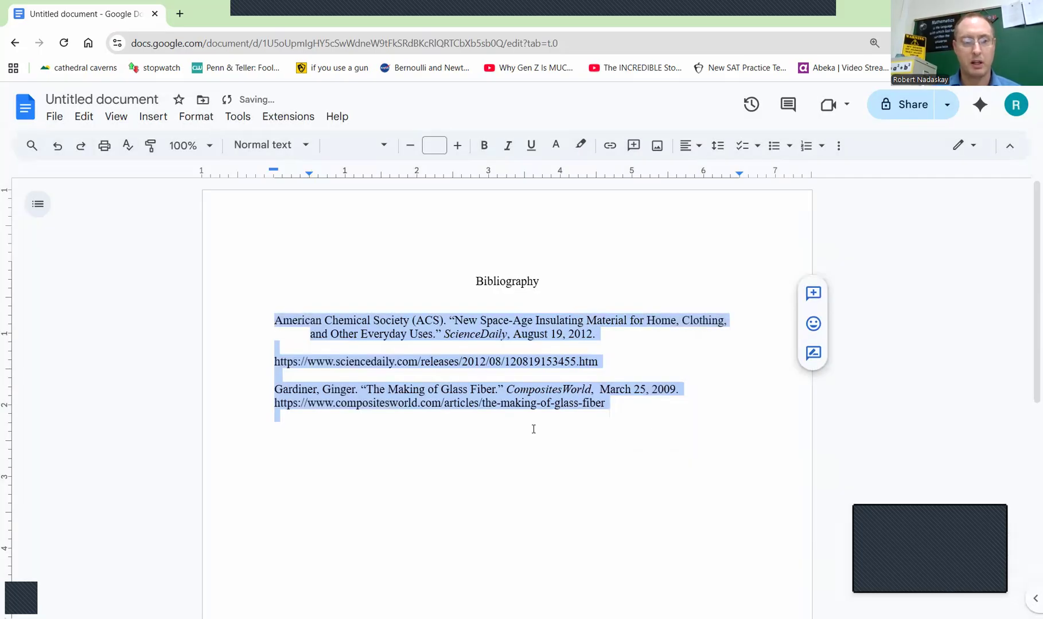
pyautogui.click(625, 399)
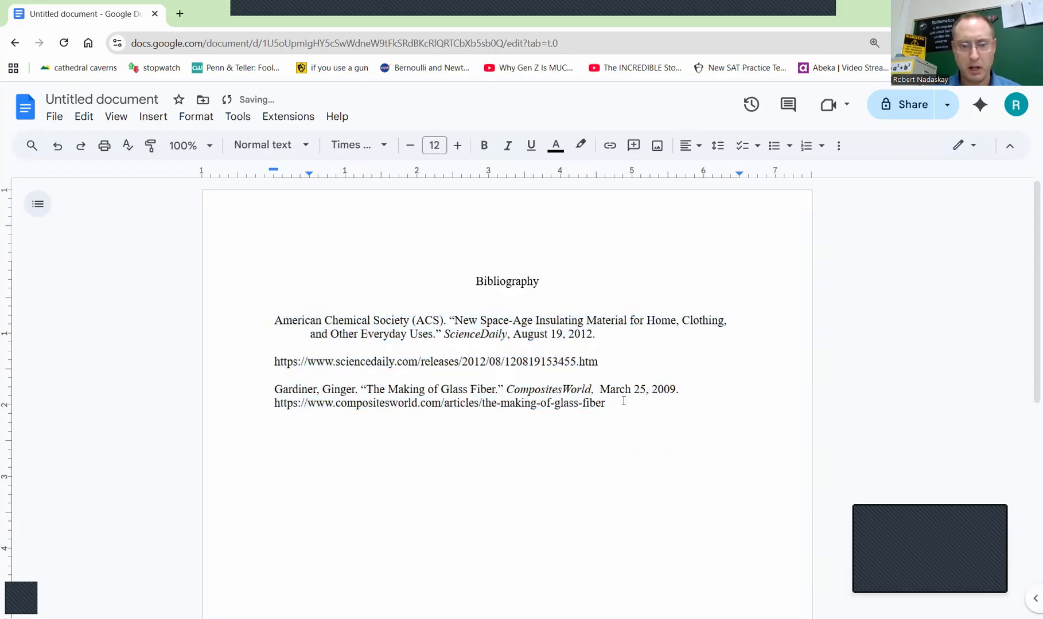
# Step: Show non-printing characters and delete the paragraph mark after "March 25, 2009." so the CompositesWorld URL joins its citation
pyautogui.click(692, 390)
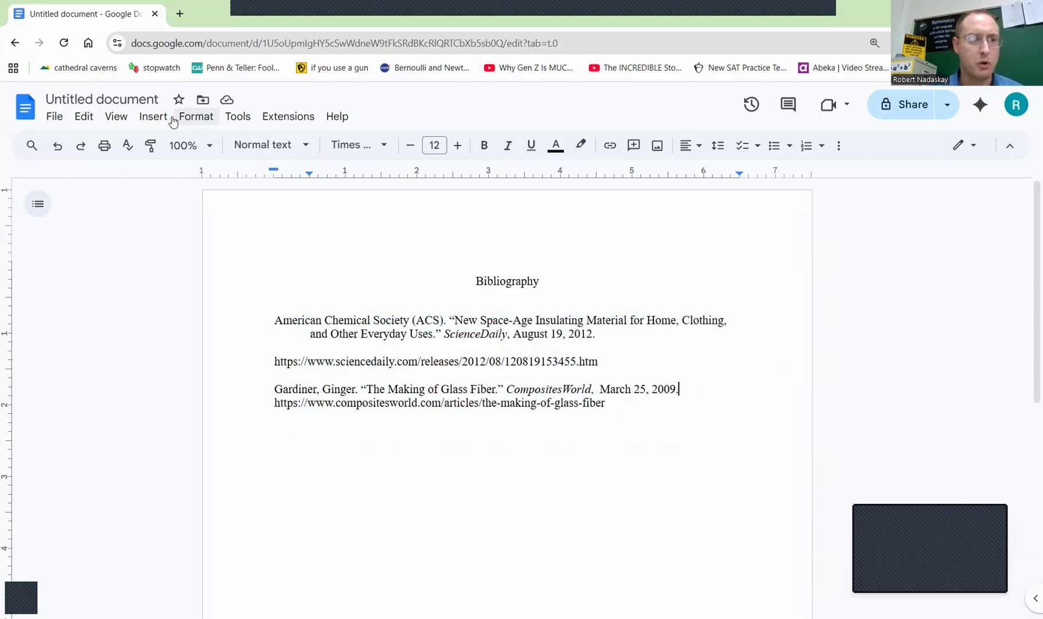
pyautogui.click(109, 117)
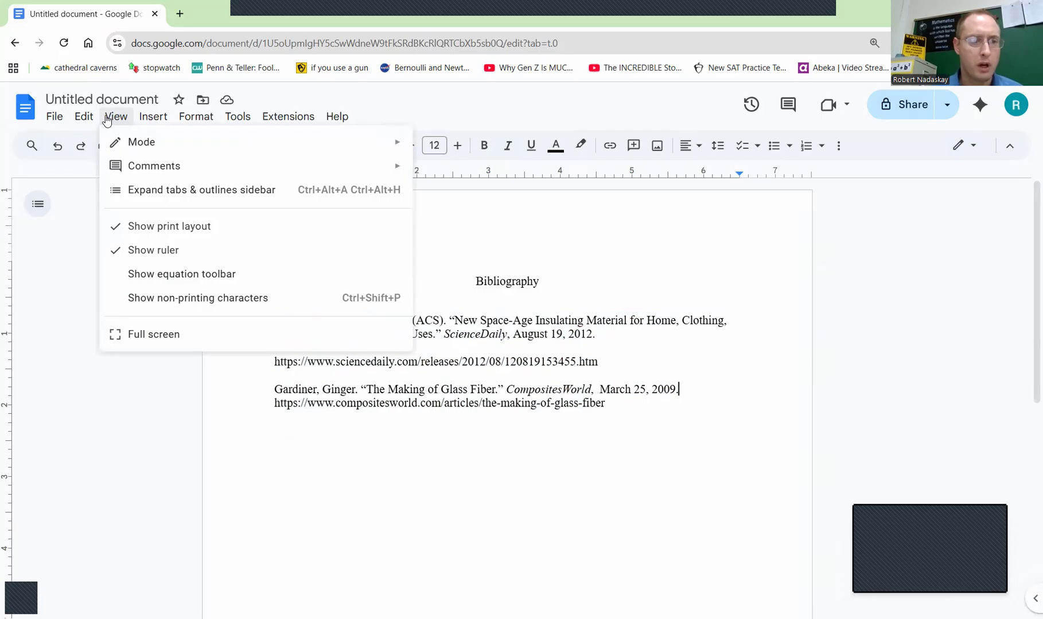
pyautogui.click(163, 302)
pyautogui.moveTo(679, 389); pyautogui.dragTo(692, 389)
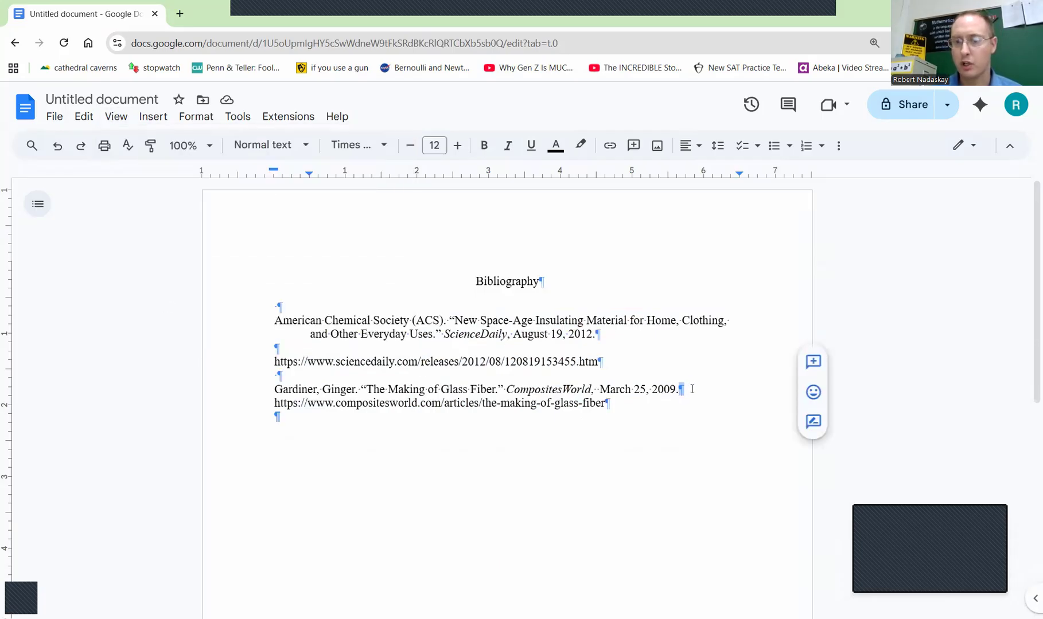
pyautogui.click(699, 387)
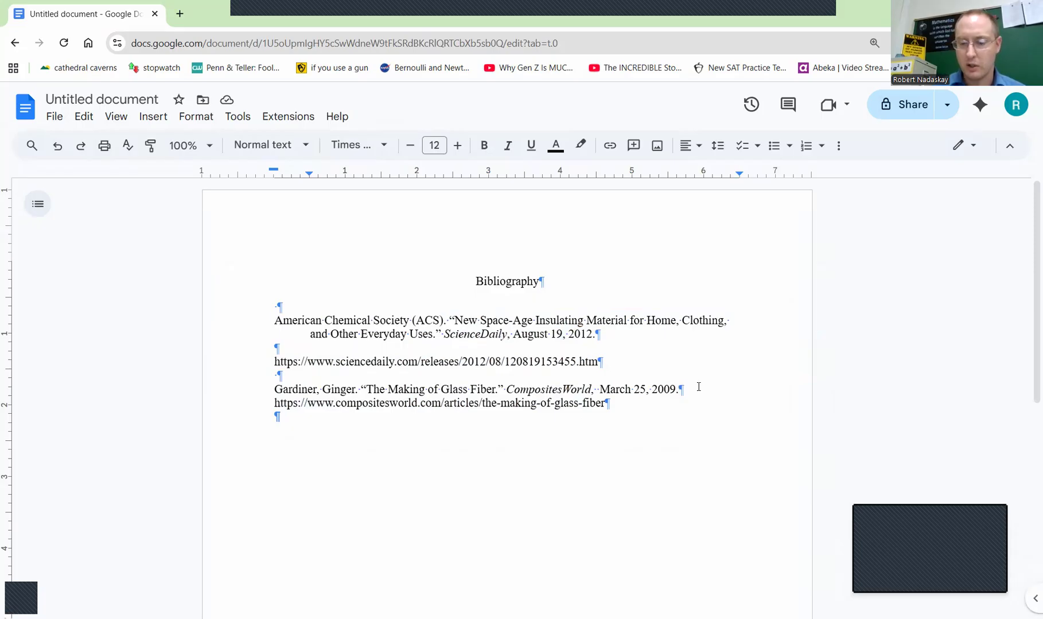
pyautogui.press('Delete')
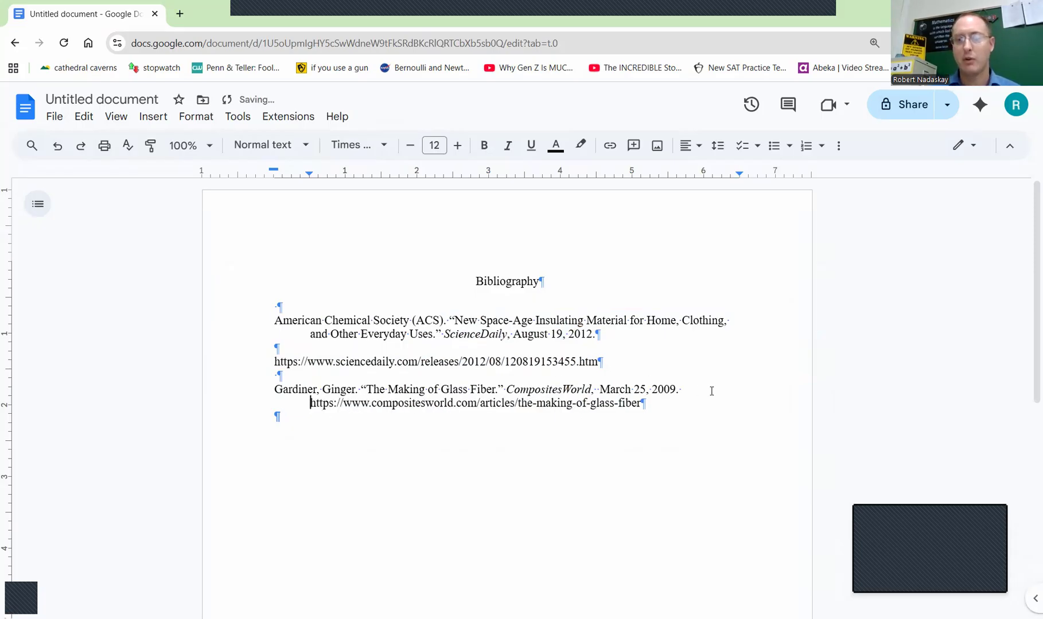
# Step: Try out the hanging indent with several lines of filler text after "March 25, 2009." and undo the filler
pyautogui.moveTo(309, 403); pyautogui.dragTo(670, 402)
pyautogui.click(670, 403)
pyautogui.click(691, 387)
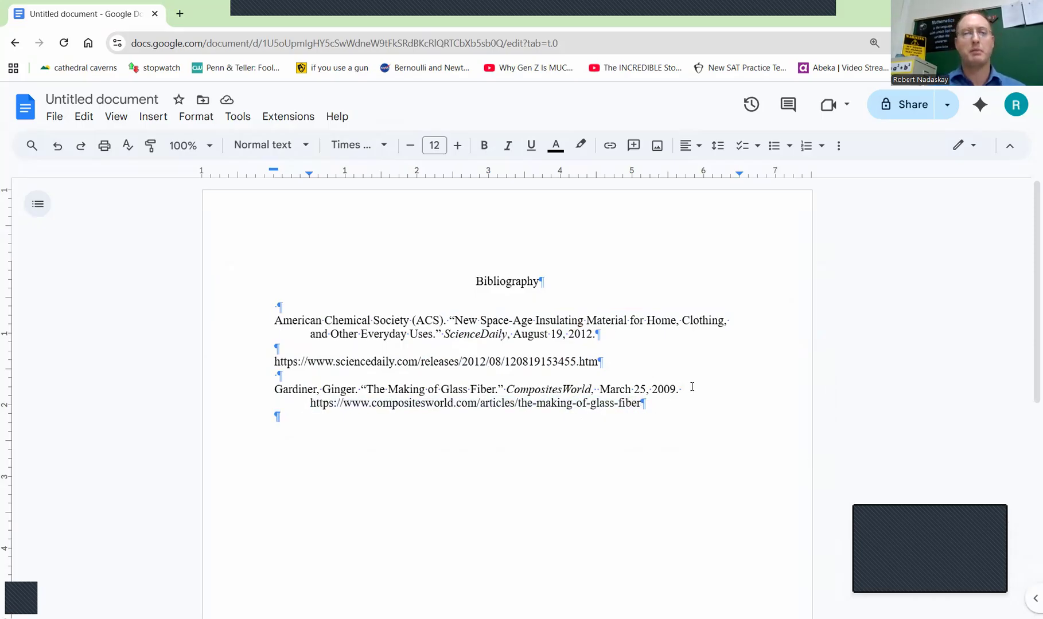
pyautogui.write('A;slkj ;lasdjf ;laksjdf ;alksdj f;alksdjf ;alksdjf ;laksdjf ;la')
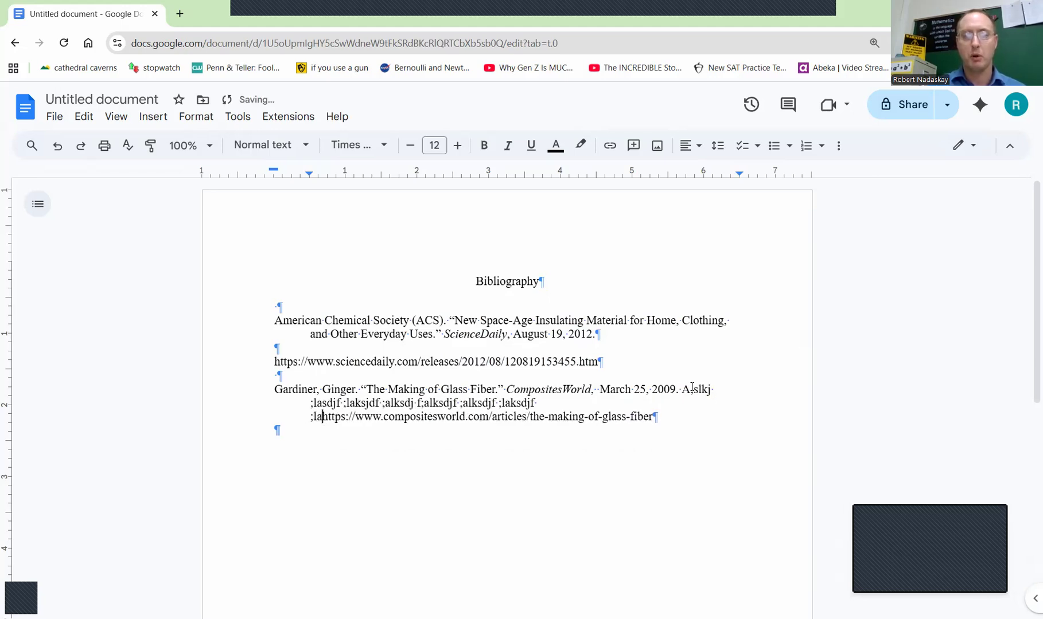
pyautogui.write('kskdjf ;alksdjf a;lskdjf ;alskdjf ;alsdkjf ;alskdjf ;alskdkjf a;slkdjf ')
pyautogui.write('a;lskdfj ;asldkkfj a;sldkfj a;sldkfj a;sldkfj a;sldkfj a;slkdfj a;sldkfj')
pyautogui.write(' a;sldkfj ;')
pyautogui.hotkey('ctrl', 'z')
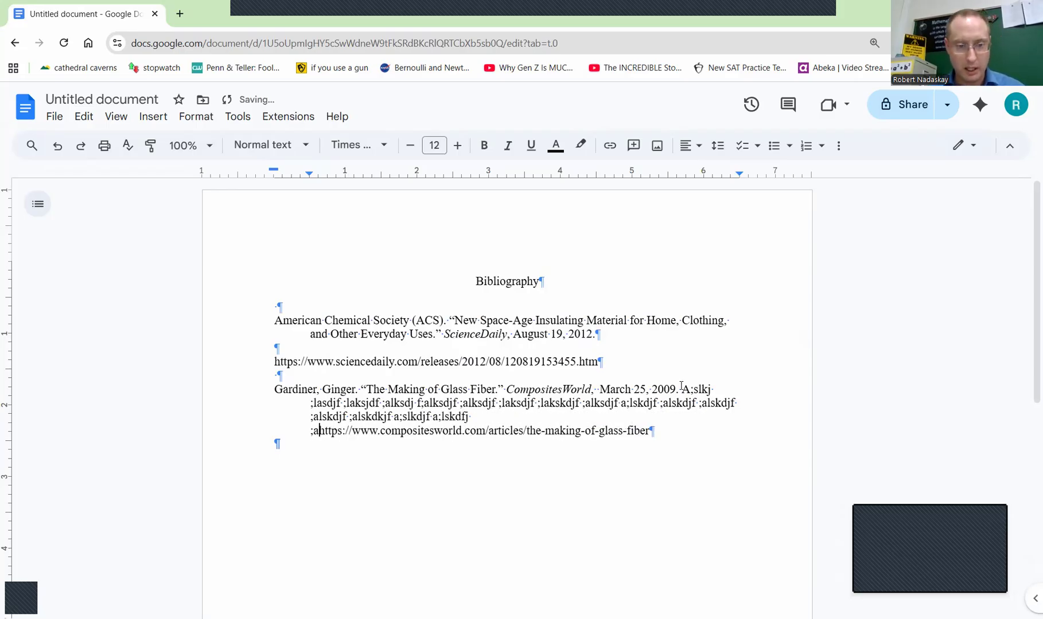
pyautogui.hotkey('ctrl', 'z')
pyautogui.hotkey('ctrl', 'z')
pyautogui.hotkey('ctrl', 'z')
pyautogui.hotkey('ctrl', 'z')
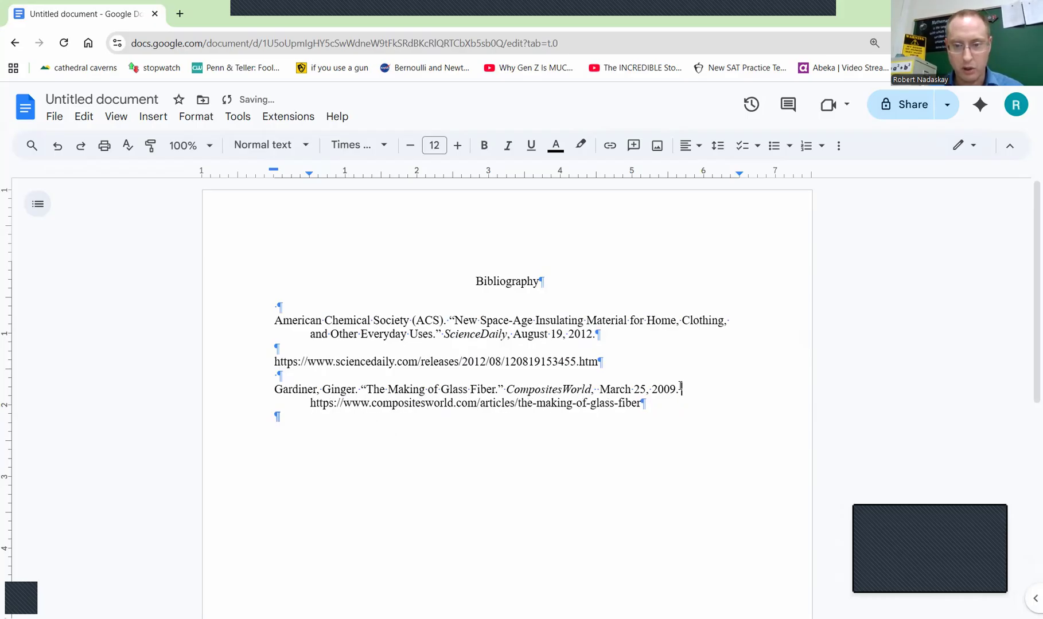
# Step: Remove the stray space from the blank line between the ScienceDaily URL and the "The Making of Glass Fiber" citation
pyautogui.click(714, 411)
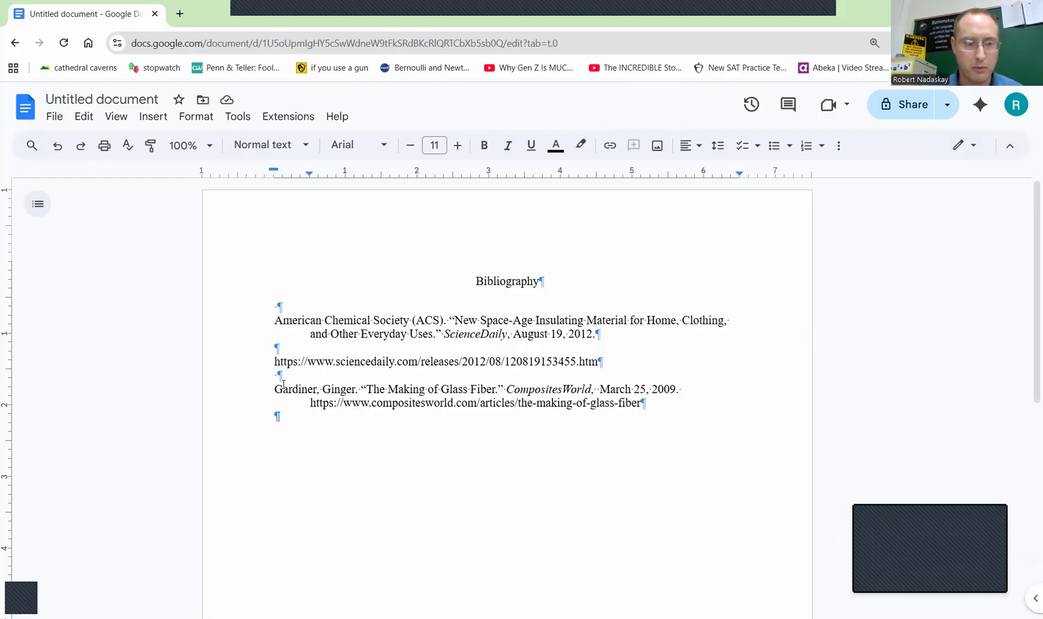
pyautogui.press('BackSpace')
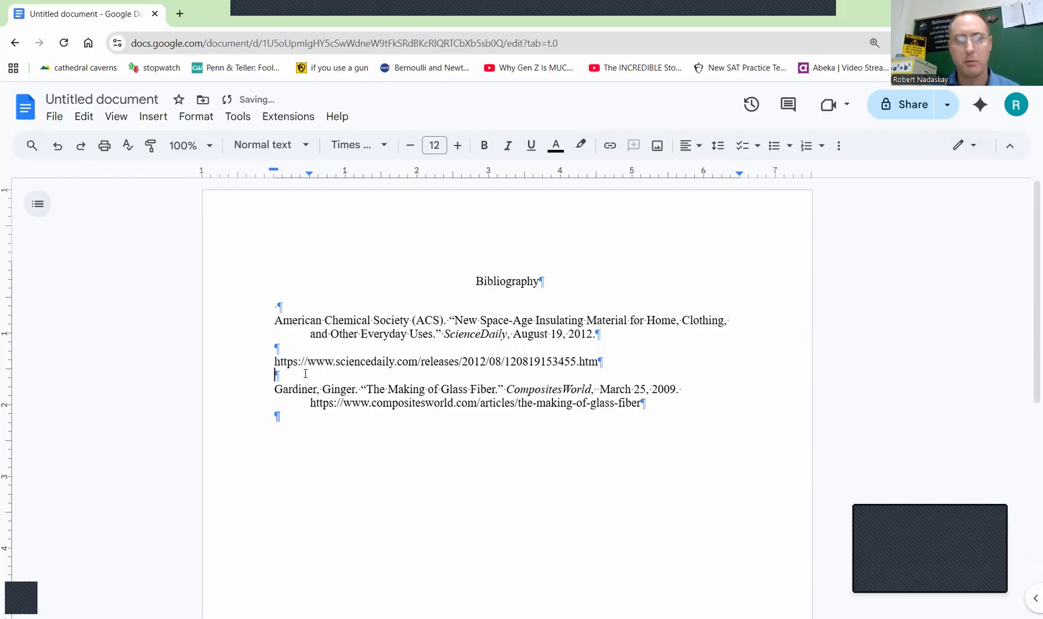
# Step: Open the page footer and enter the page number 3 with centered alignment
pyautogui.scroll(-7, 497, 435)
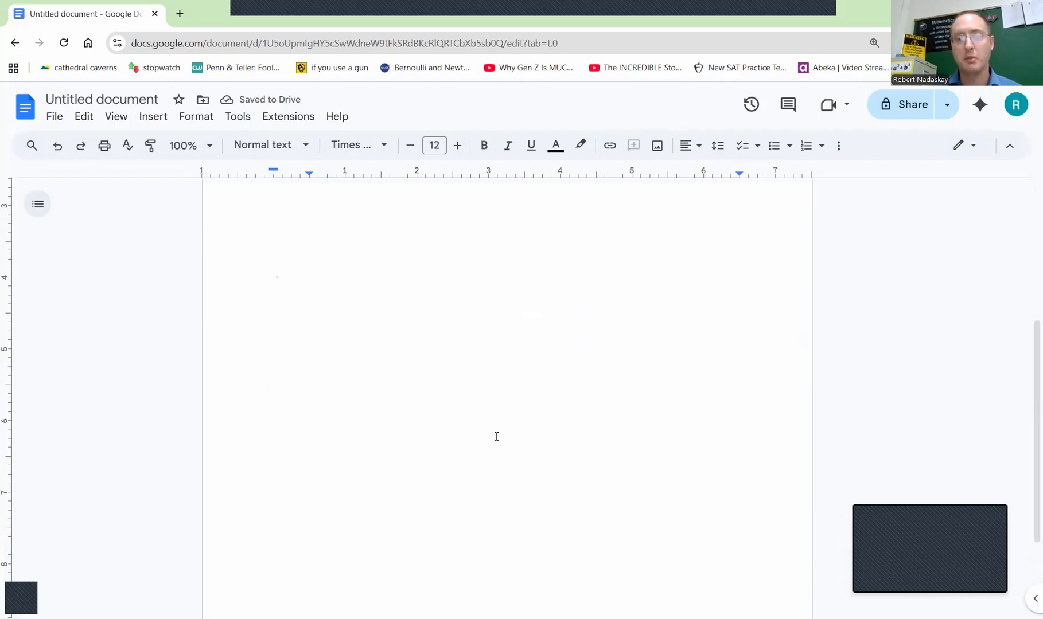
pyautogui.doubleClick(520, 522)
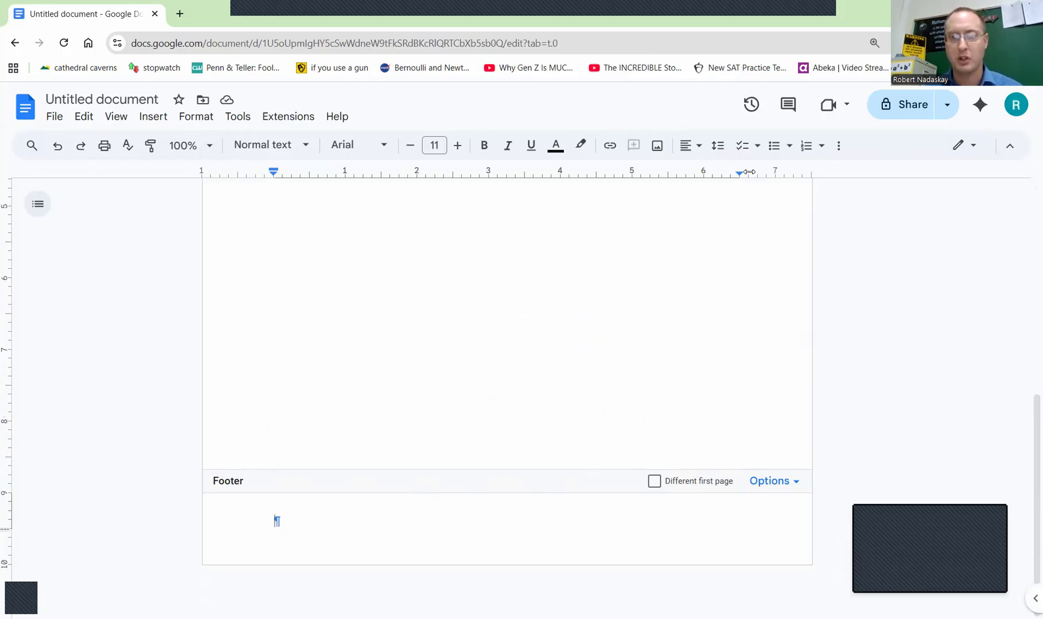
pyautogui.click(692, 151)
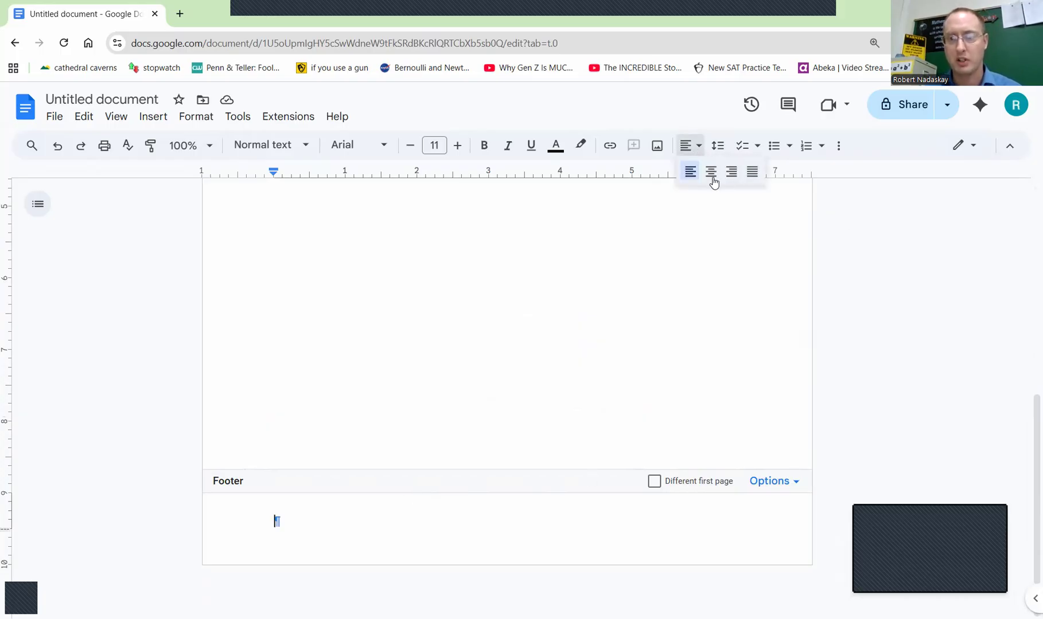
pyautogui.hotkey('ctrl', 'shift', 'e')
pyautogui.write('3')
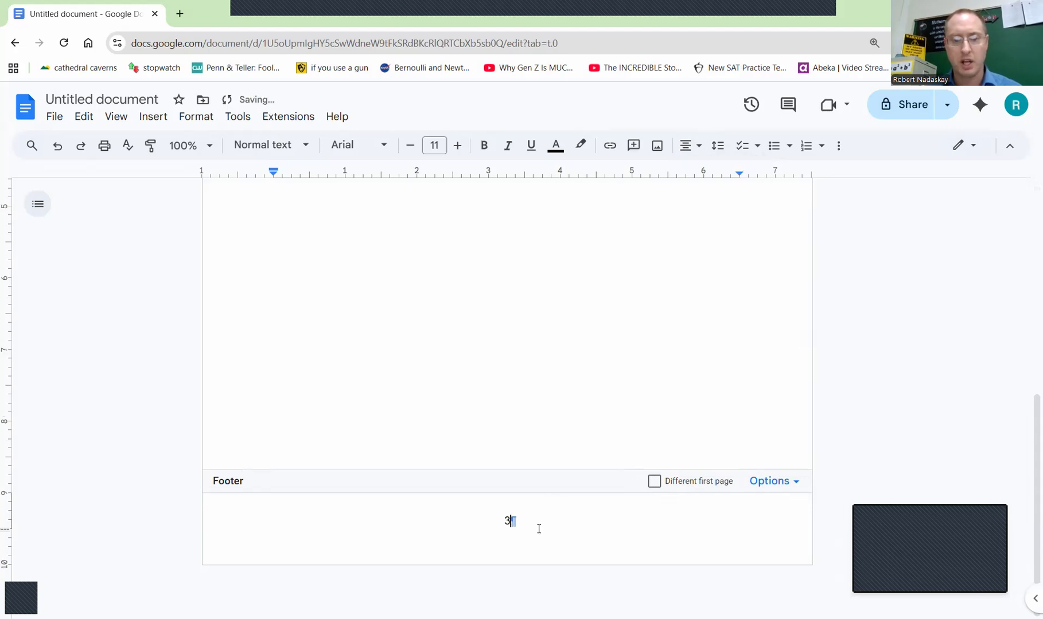
# Step: Format the footer page number as 12-point Times New Roman and return to the document body
pyautogui.moveTo(501, 524); pyautogui.dragTo(552, 523)
pyautogui.click(457, 145)
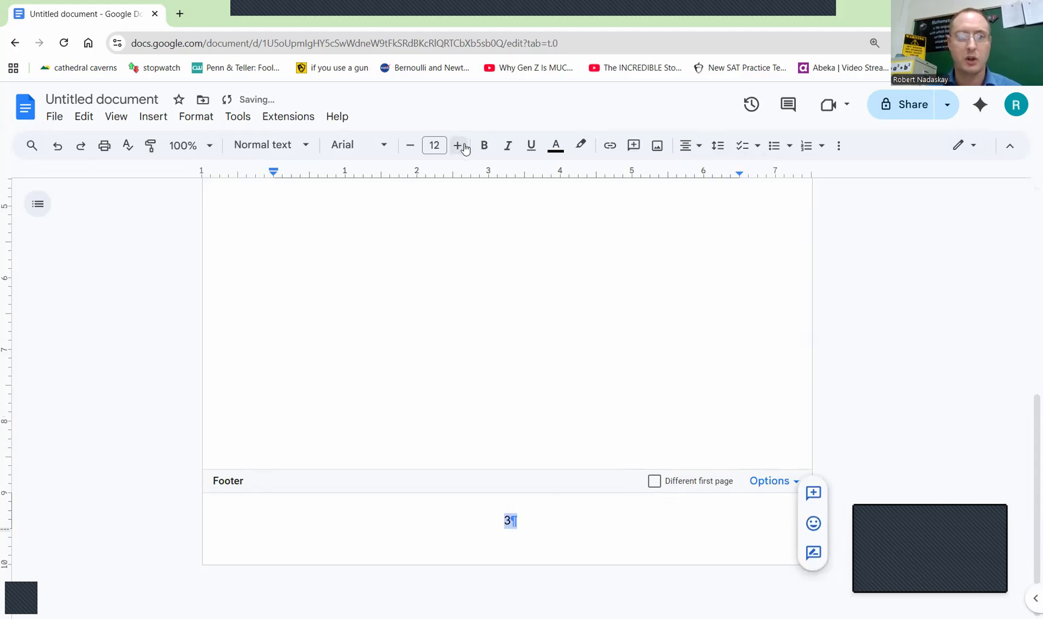
pyautogui.click(386, 148)
pyautogui.click(389, 232)
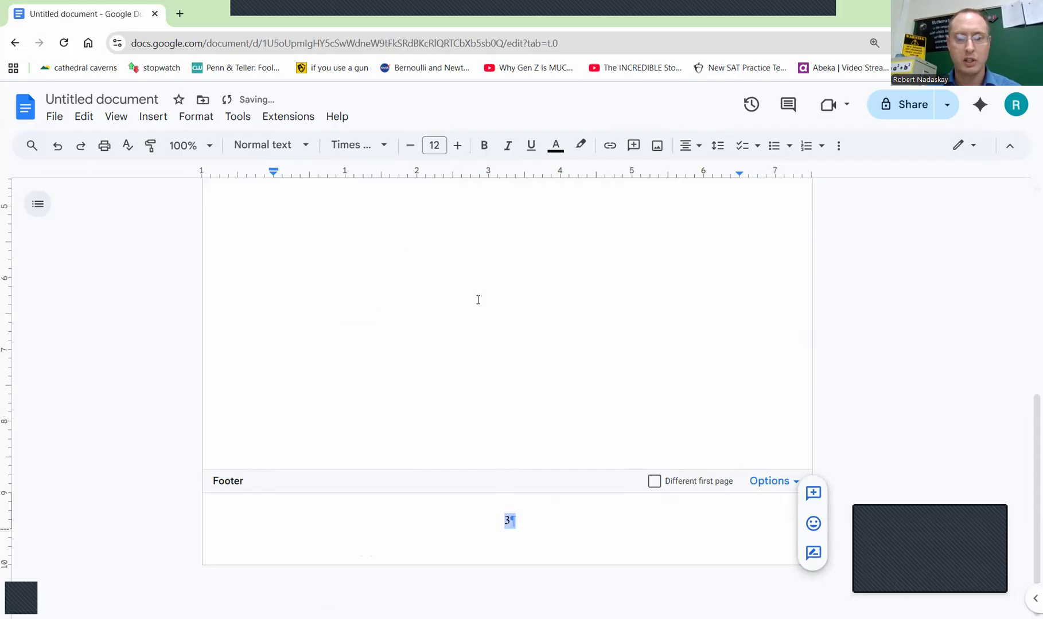
pyautogui.click(518, 333)
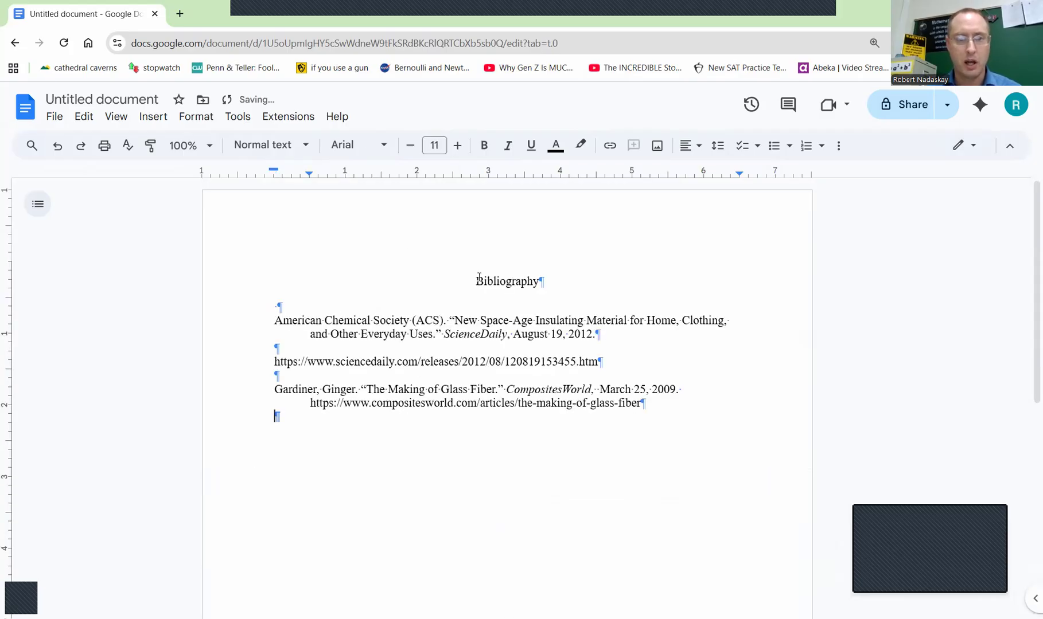
# Step: Set the font size of the entire document body to 12
pyautogui.hotkey('ctrl', 'a')
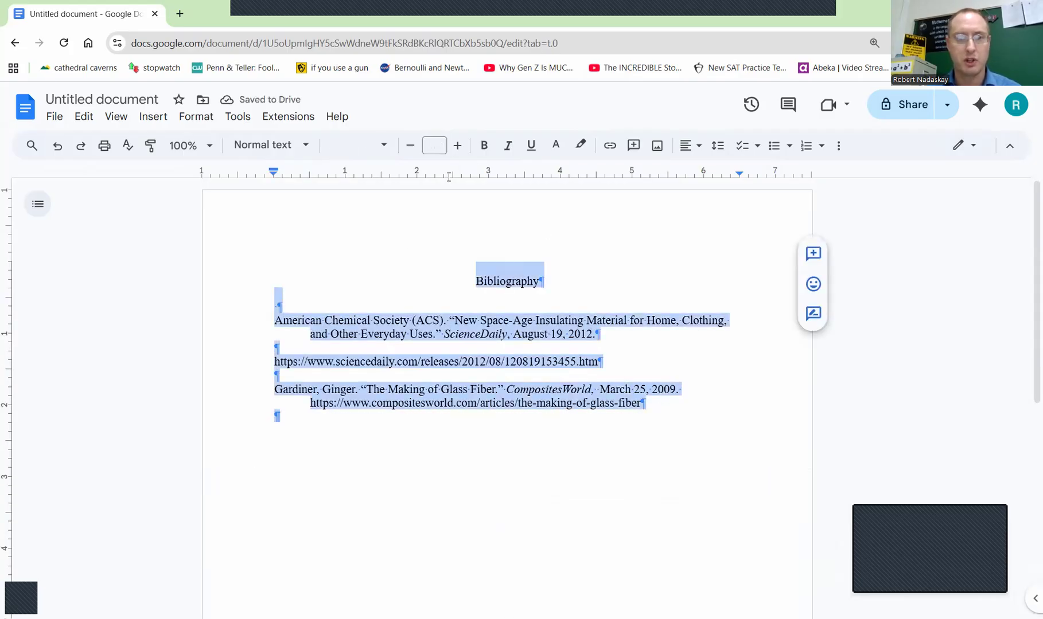
pyautogui.click(434, 145)
pyautogui.write('12')
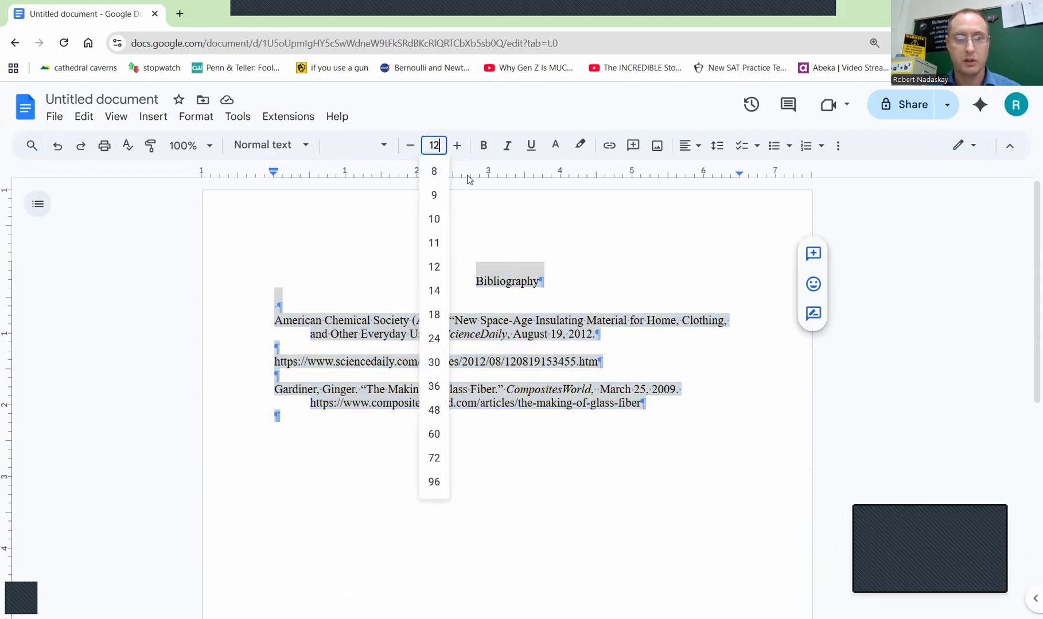
pyautogui.press('Return')
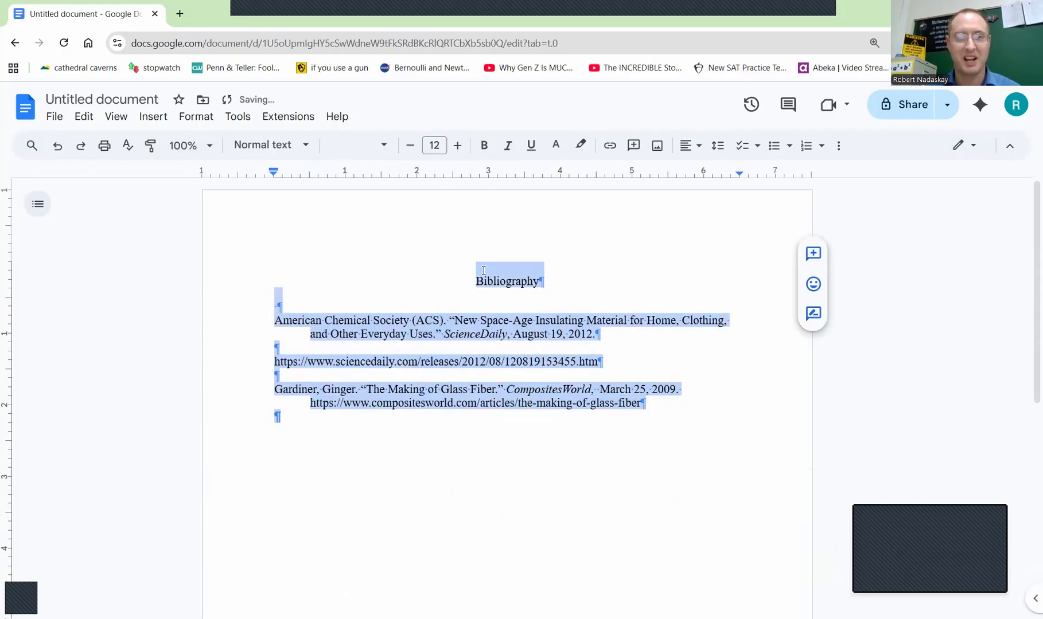
pyautogui.press('Left')
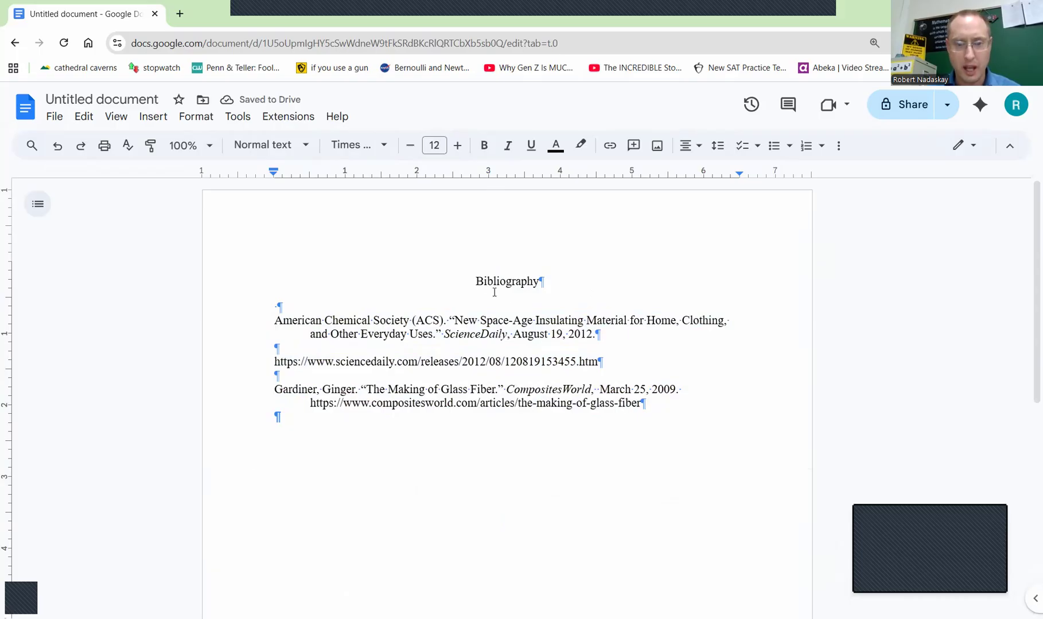
# Step: Remove the space before the "Bibliography" heading paragraph
pyautogui.tripleClick(528, 281)
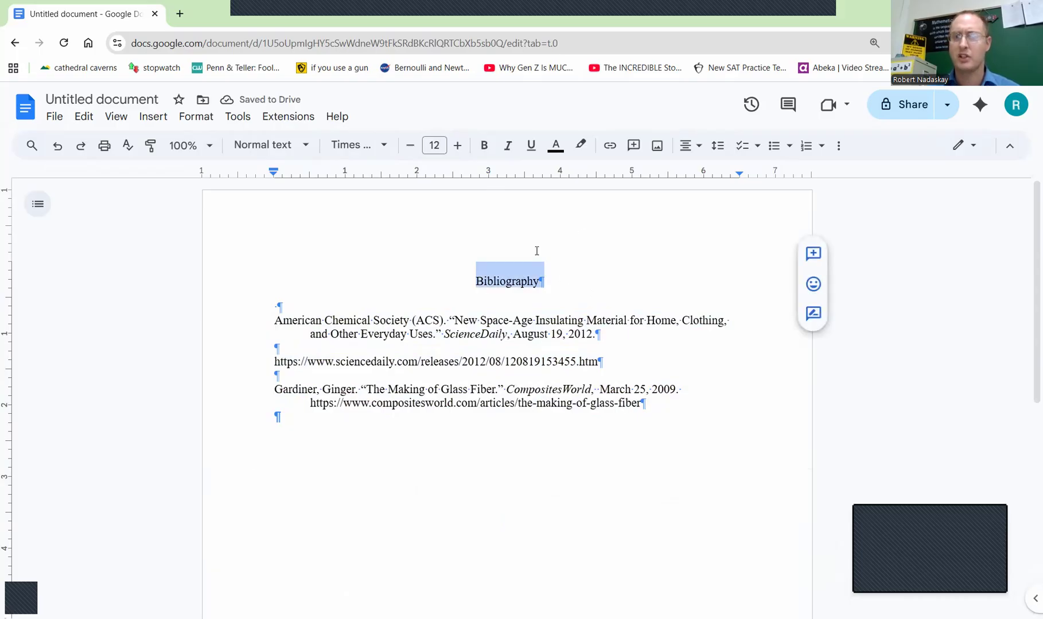
pyautogui.click(720, 148)
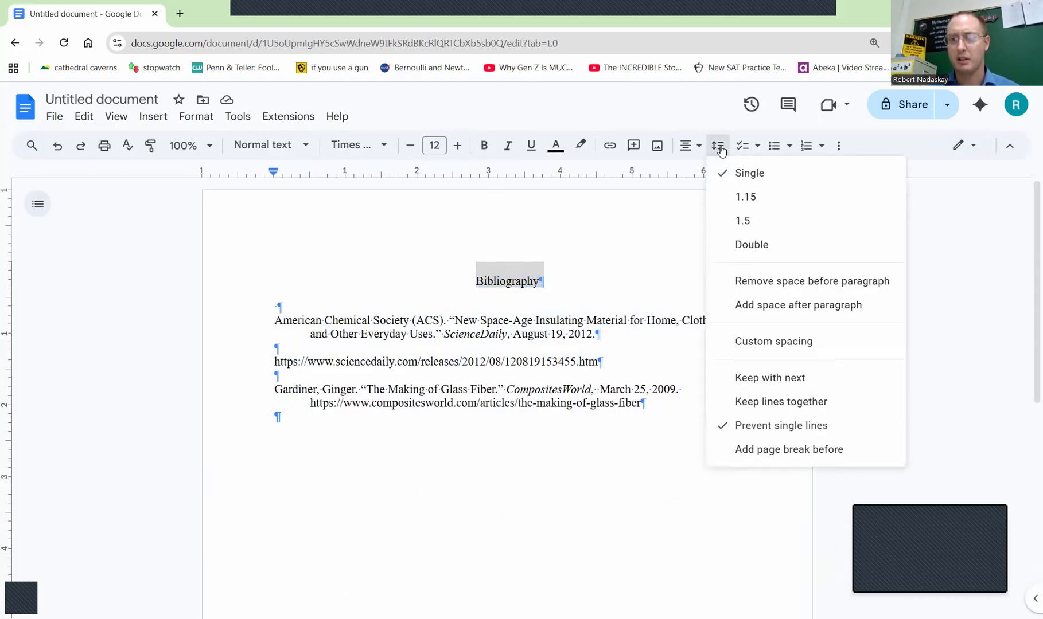
pyautogui.click(772, 281)
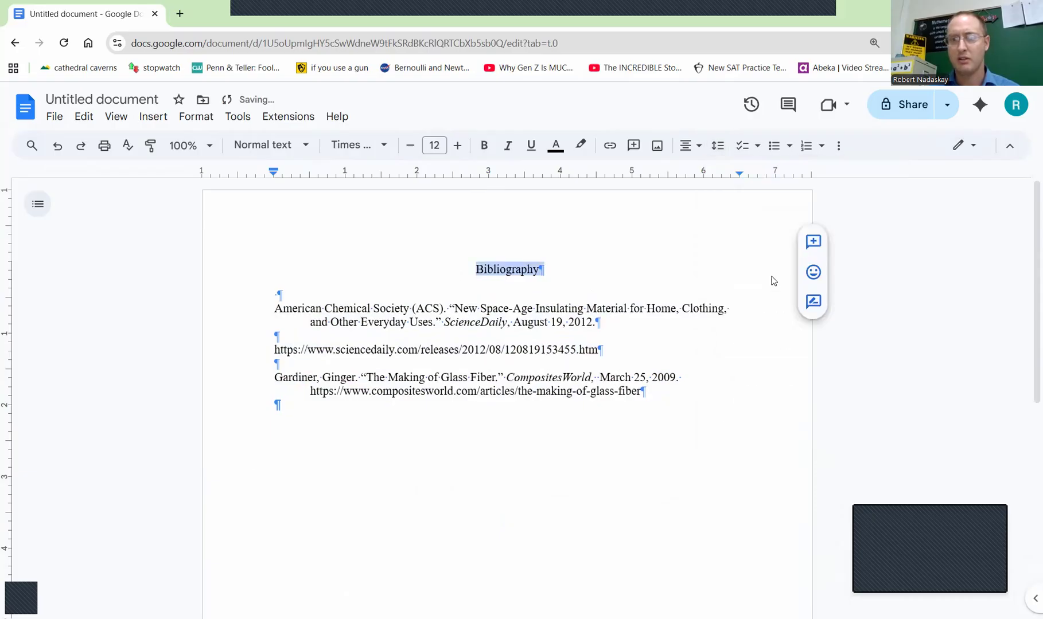
pyautogui.click(731, 392)
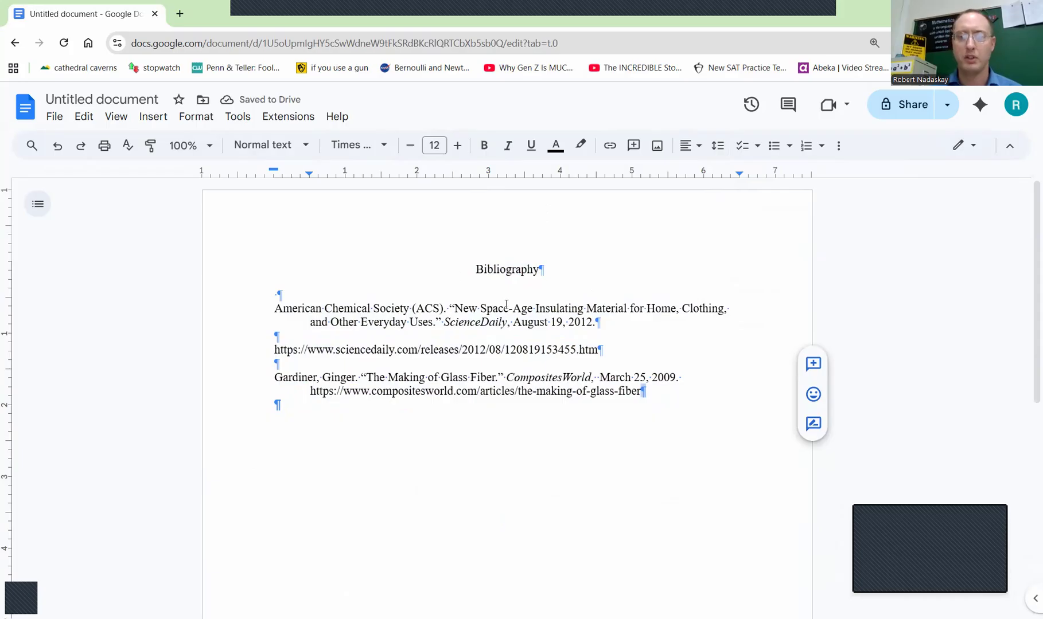
# Step: Remove the space before the blank paragraph directly below the "Bibliography" heading
pyautogui.doubleClick(289, 291)
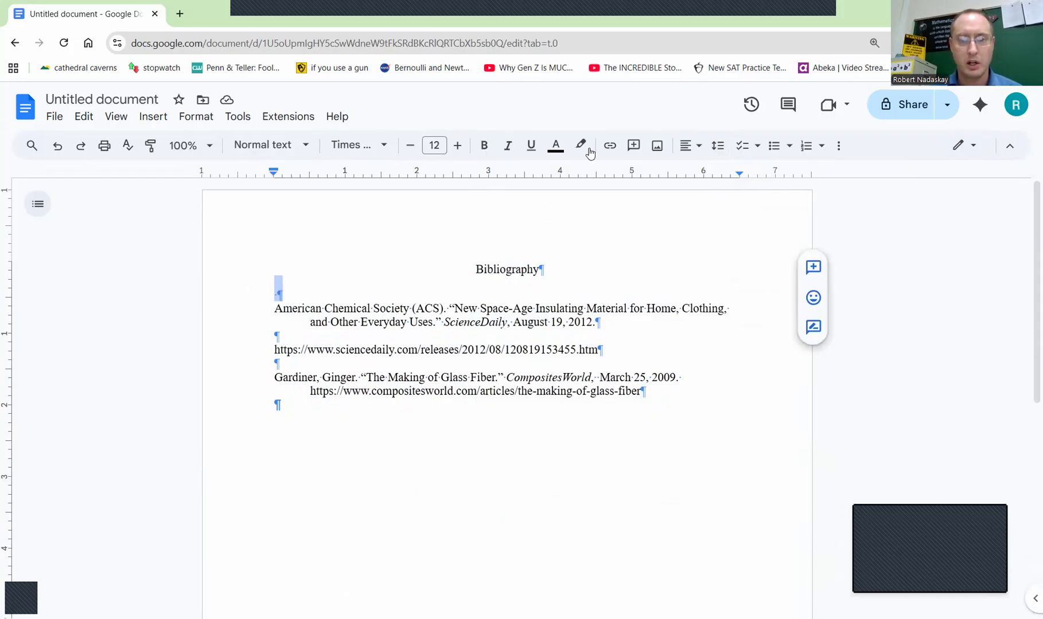
pyautogui.click(694, 146)
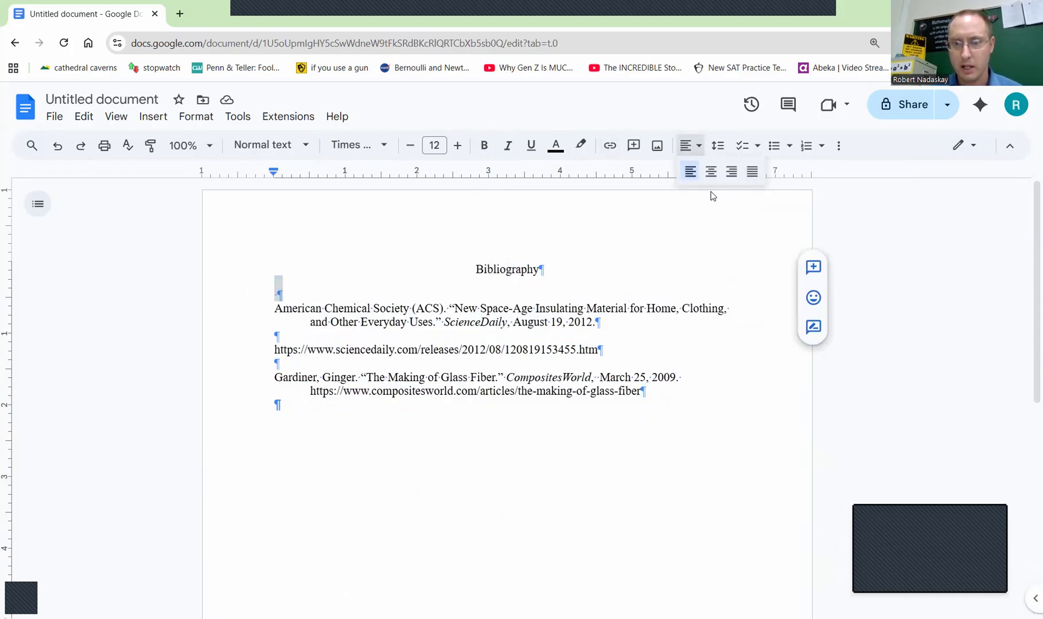
pyautogui.click(719, 150)
pyautogui.click(768, 281)
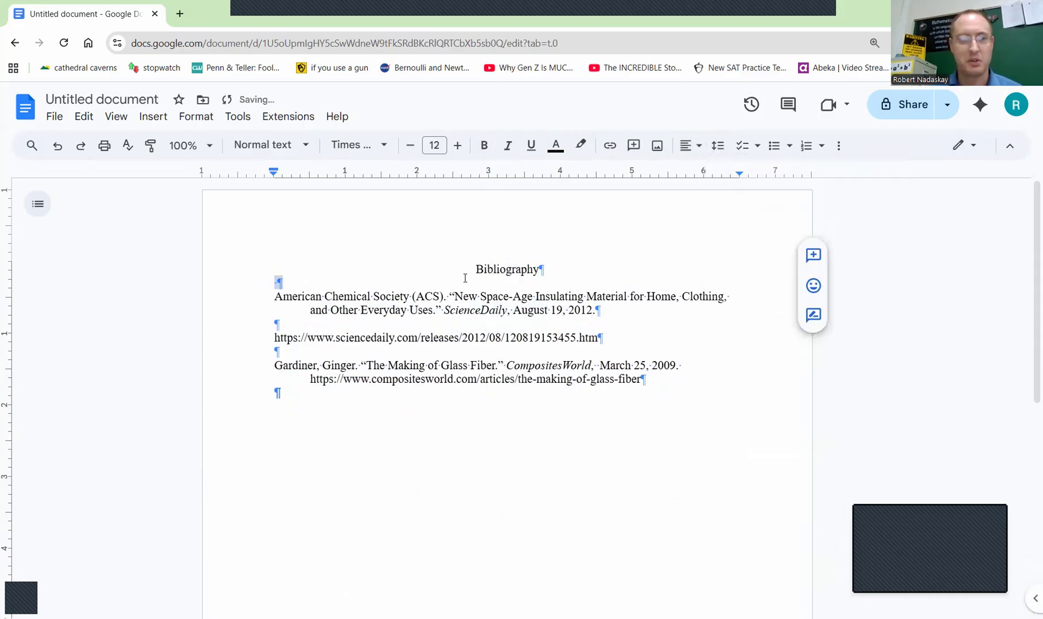
# Step: Delete the stray space in the blank line below the "Bibliography" heading and add a second blank line before the first entry
pyautogui.click(300, 286)
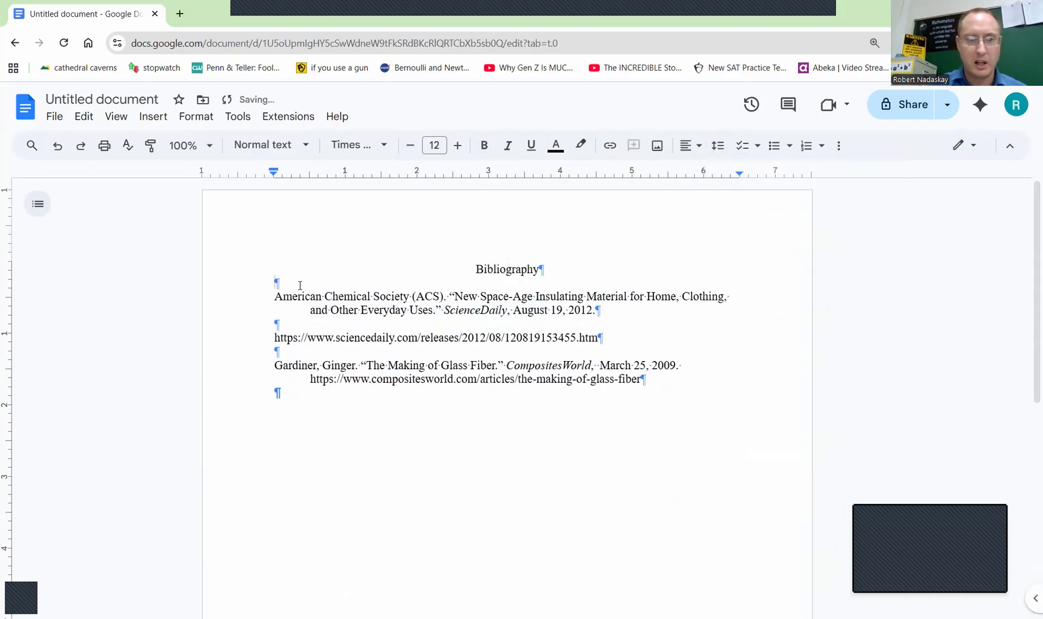
pyautogui.press('Return')
pyautogui.moveTo(288, 286); pyautogui.dragTo(303, 306)
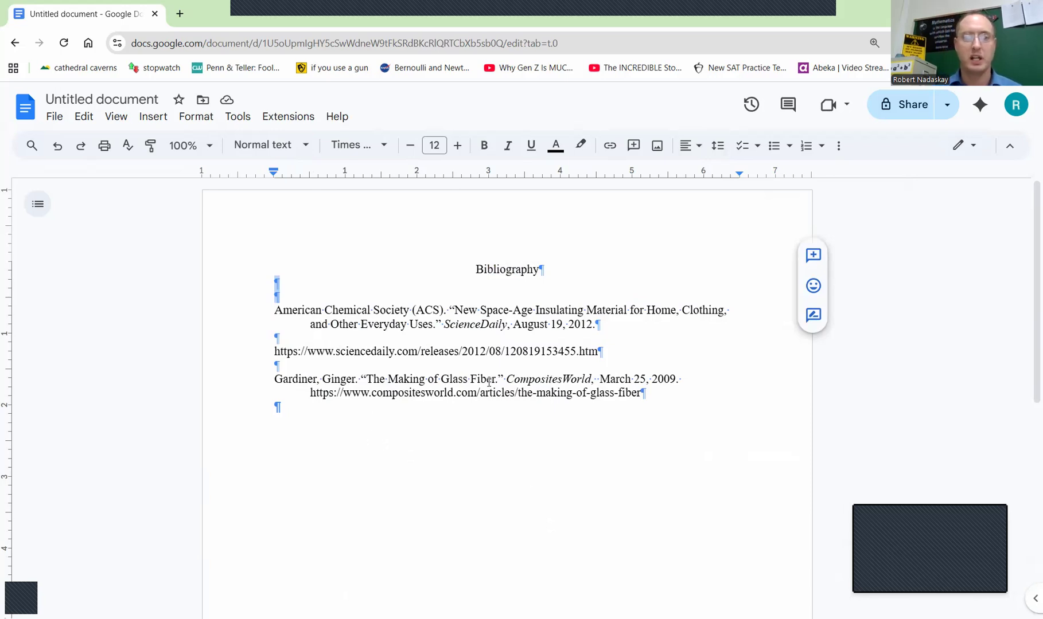
pyautogui.click(674, 395)
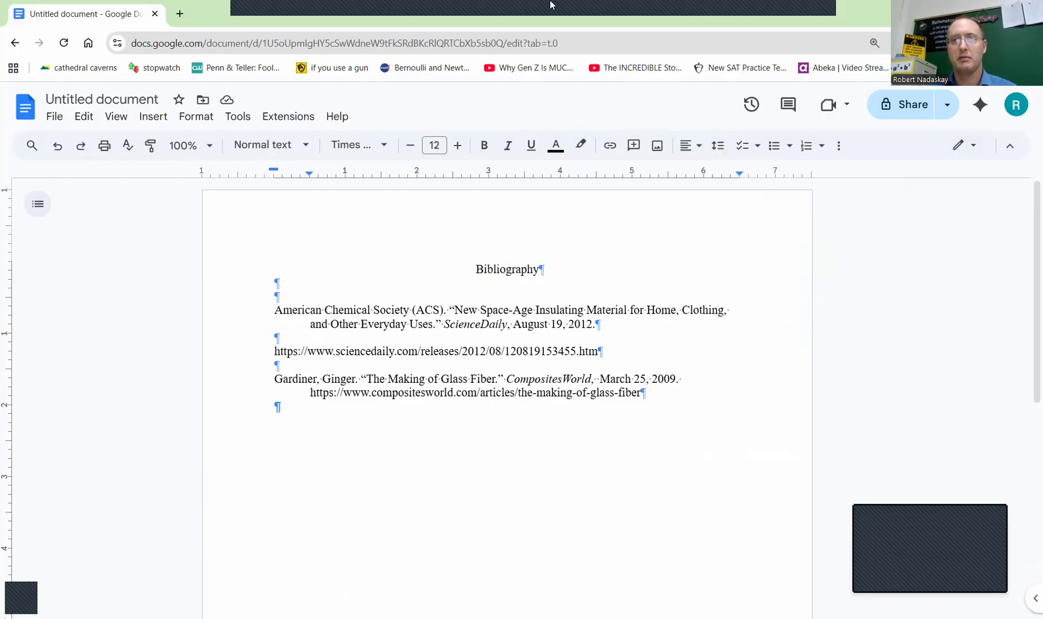
pyautogui.click(801, 20)
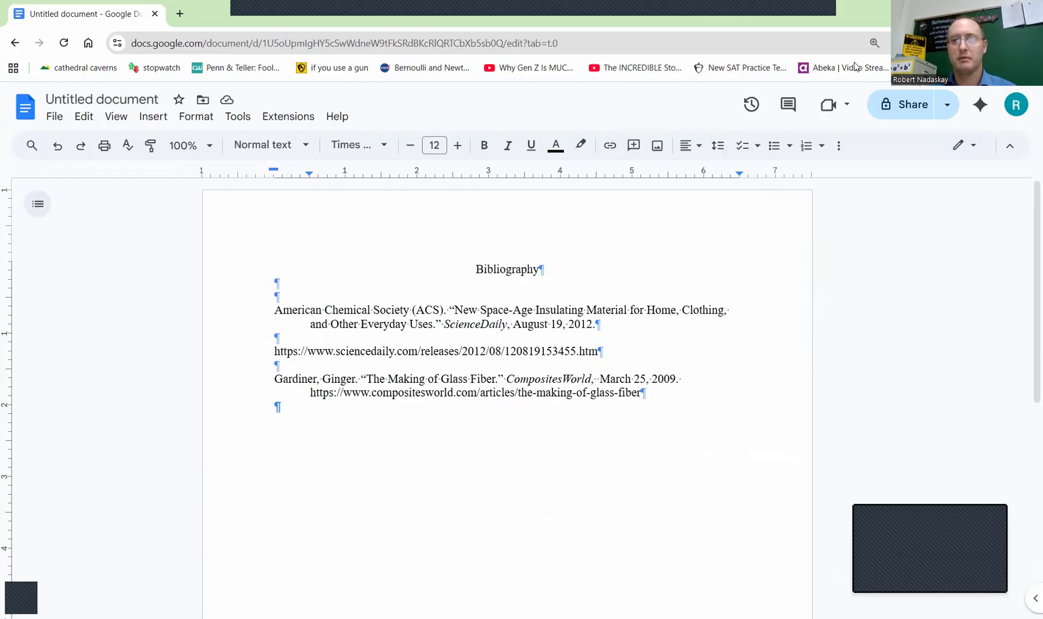